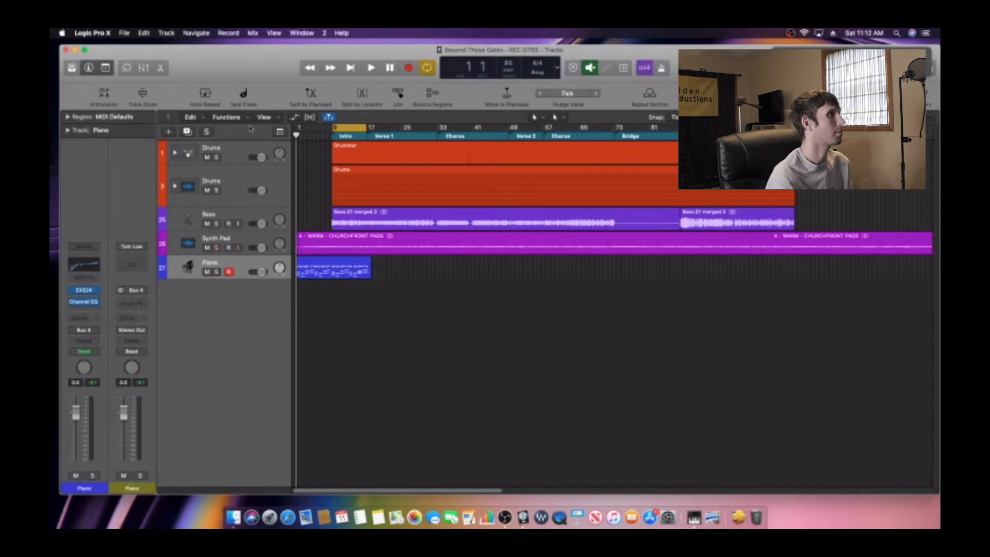
Step: Solo the second Drums stack and expand it to look through its individual kick, snare, tom and cymbal tracks
left_click(216, 191)
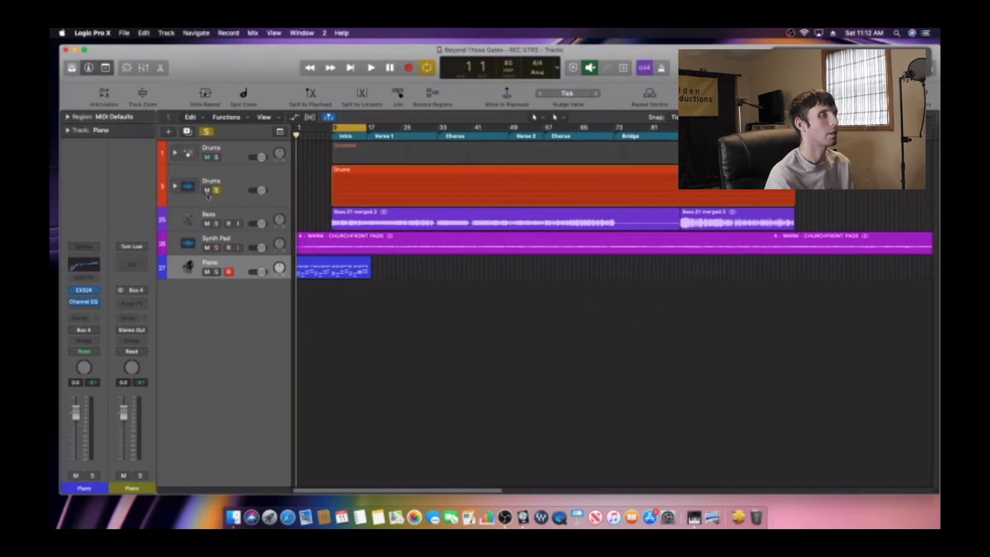
left_click(176, 186)
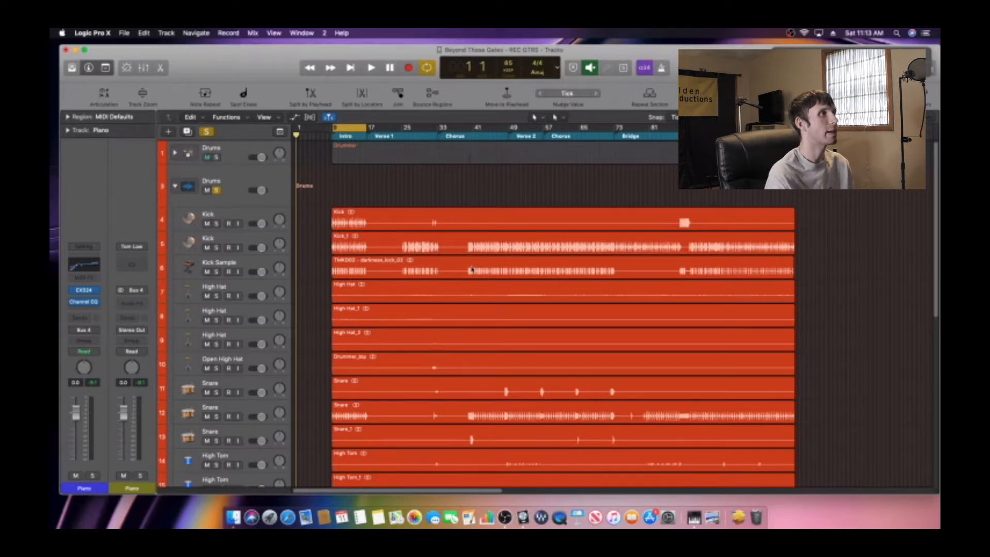
scroll(479, 279, "down", 6)
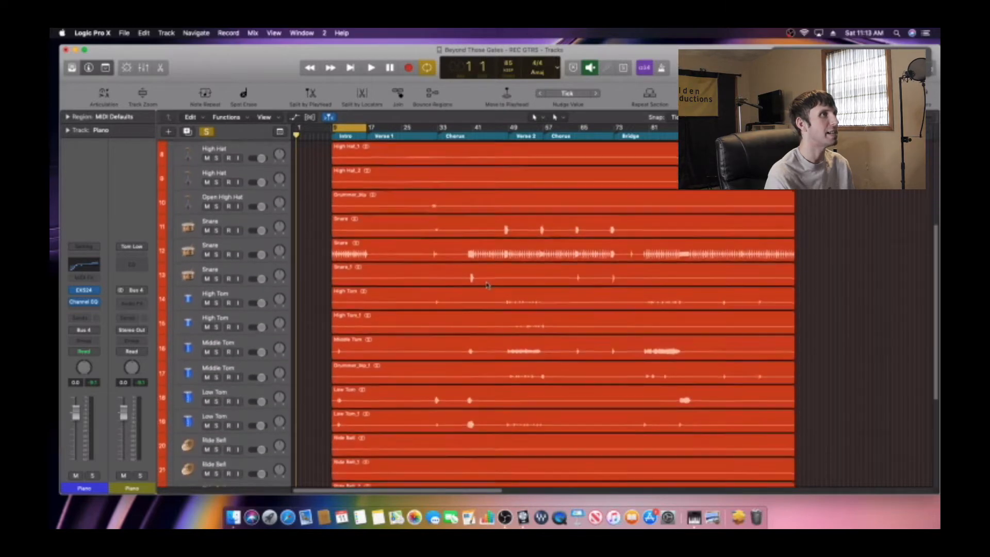
scroll(488, 285, "down", 3)
scroll(495, 304, "up", 8)
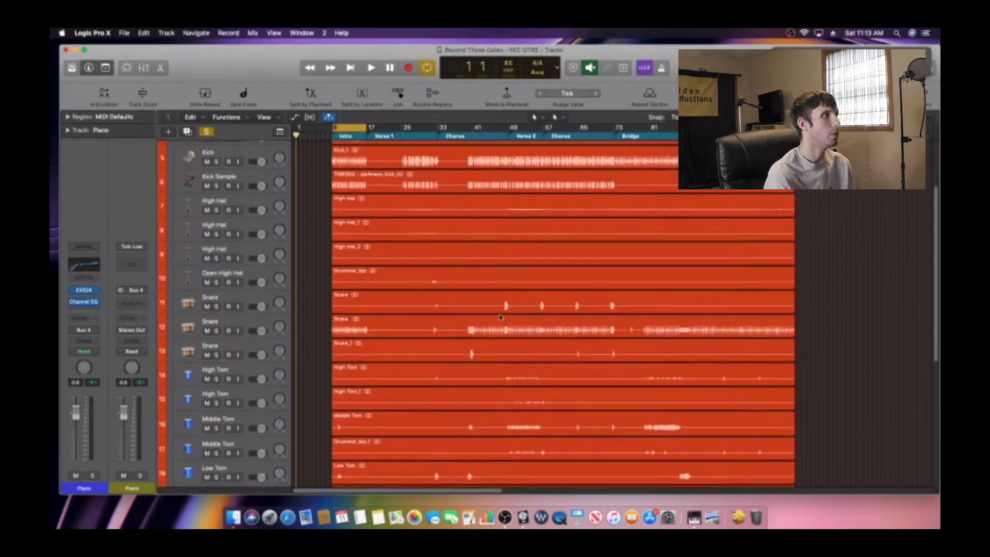
scroll(500, 317, "up", 3)
scroll(500, 319, "down", 10)
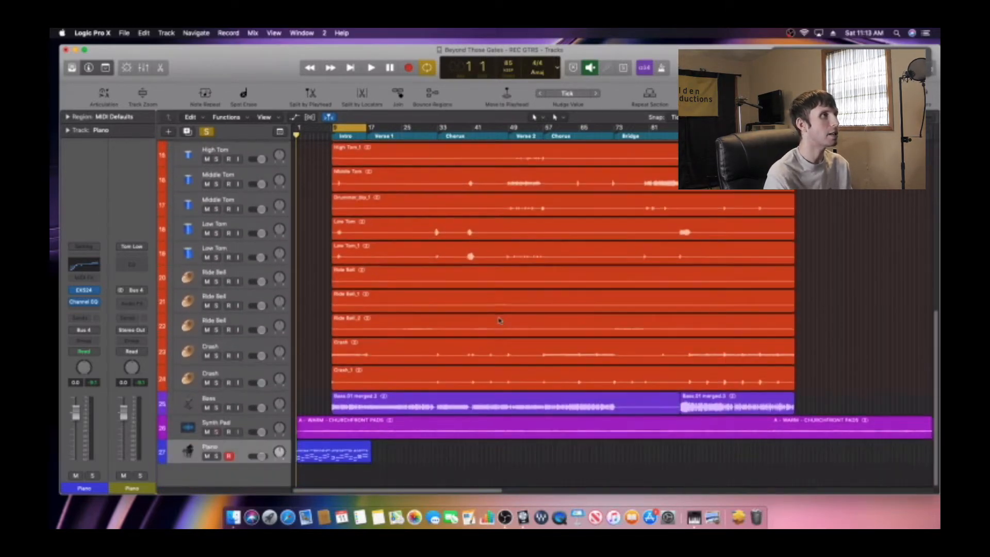
scroll(499, 320, "up", 10)
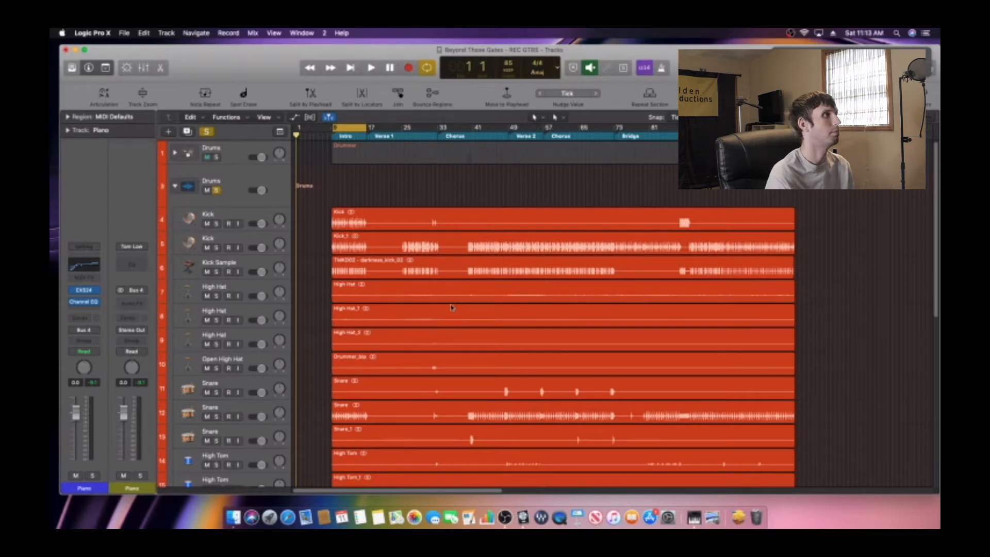
Step: Audition the drums from the intro and solo the first Drums stack as well
key("space")
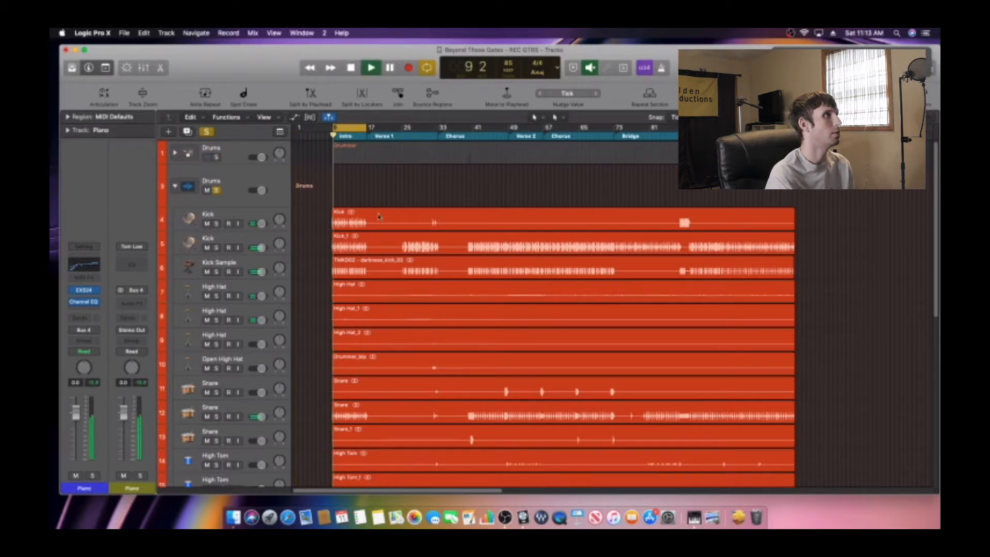
key("space")
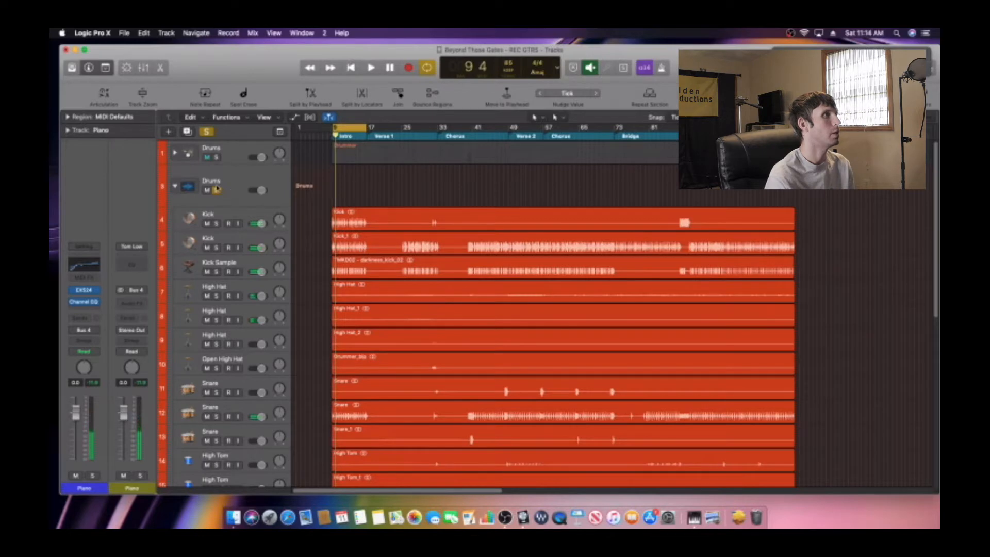
scroll(218, 188, "down", 1)
left_click(216, 157)
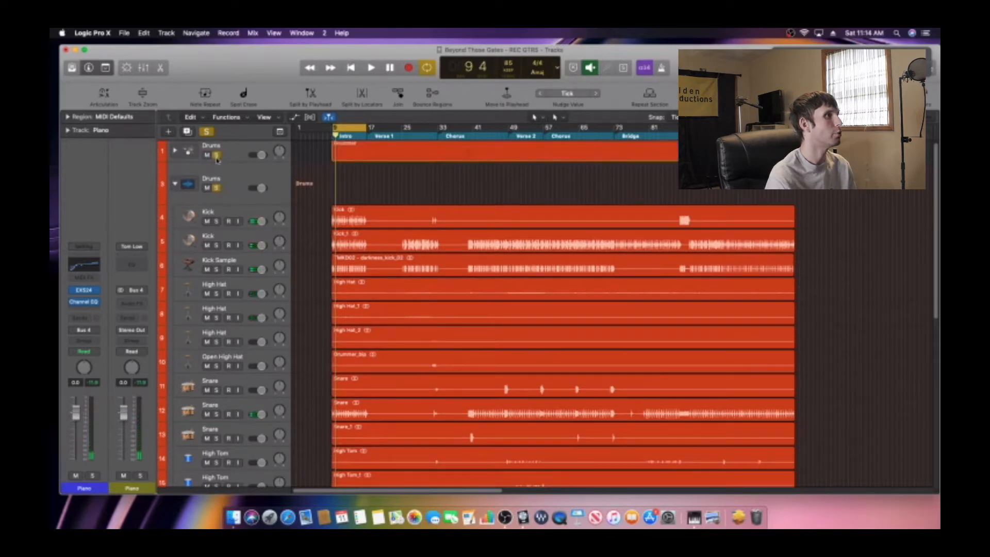
key("space")
key("space")
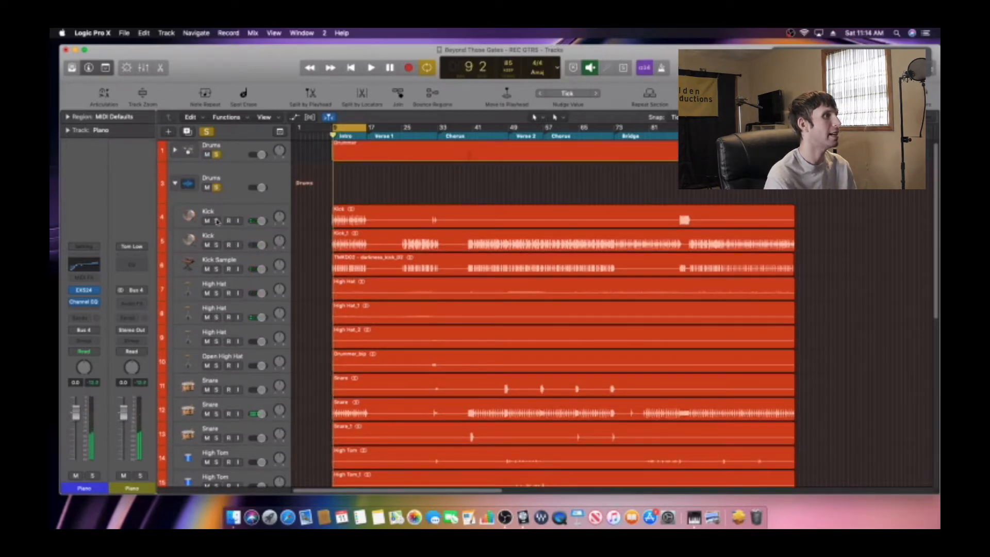
Step: Solo all the individual tracks inside the expanded Drums stack, from the first Kick to the last Crash
scroll(259, 421, "down", 10)
scroll(260, 422, "down", 4)
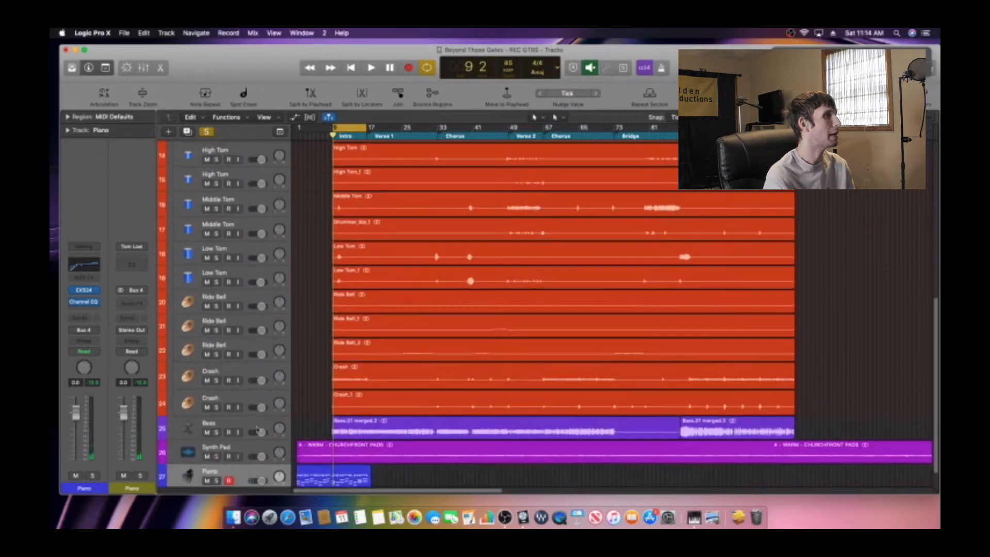
left_click(247, 448)
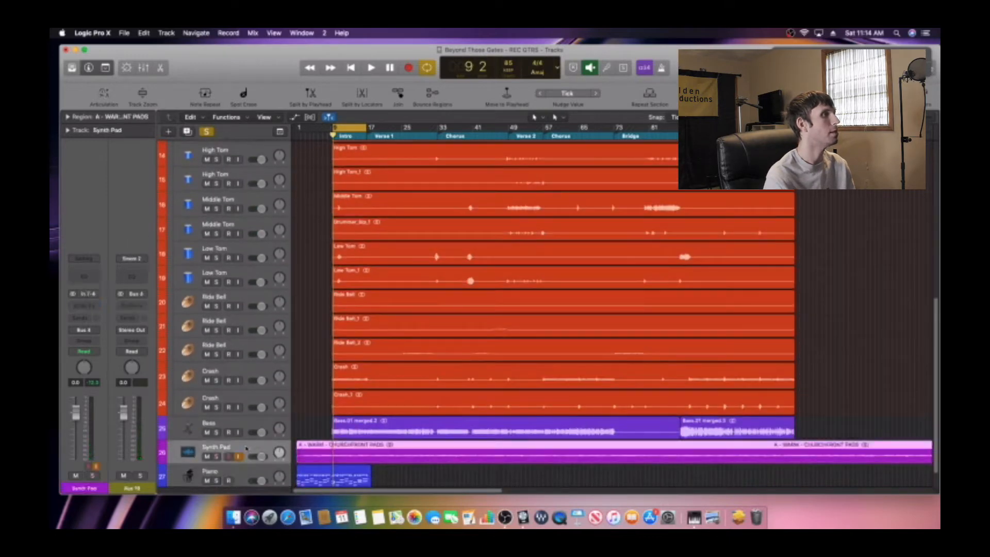
left_click(250, 400)
scroll(249, 400, "up", 14)
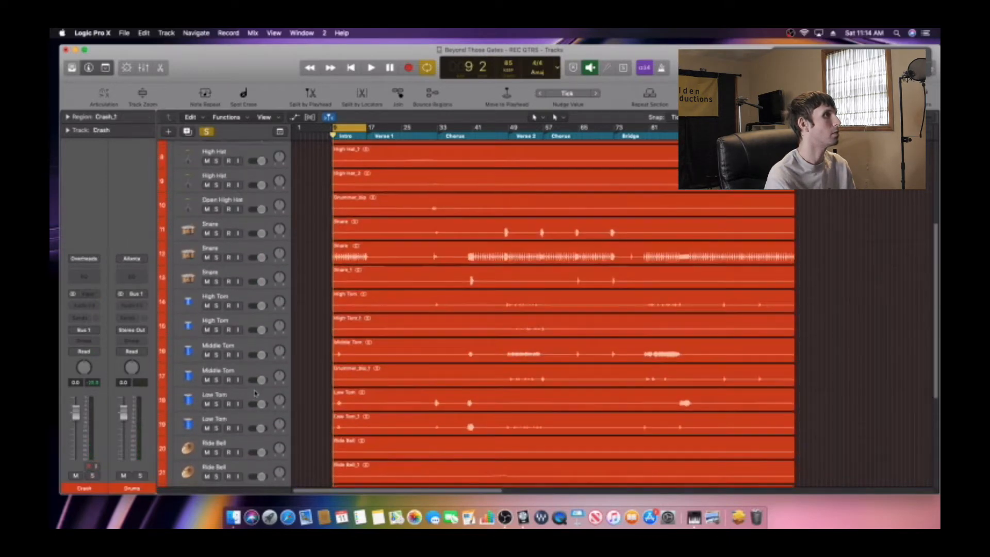
left_click(245, 240, "shift")
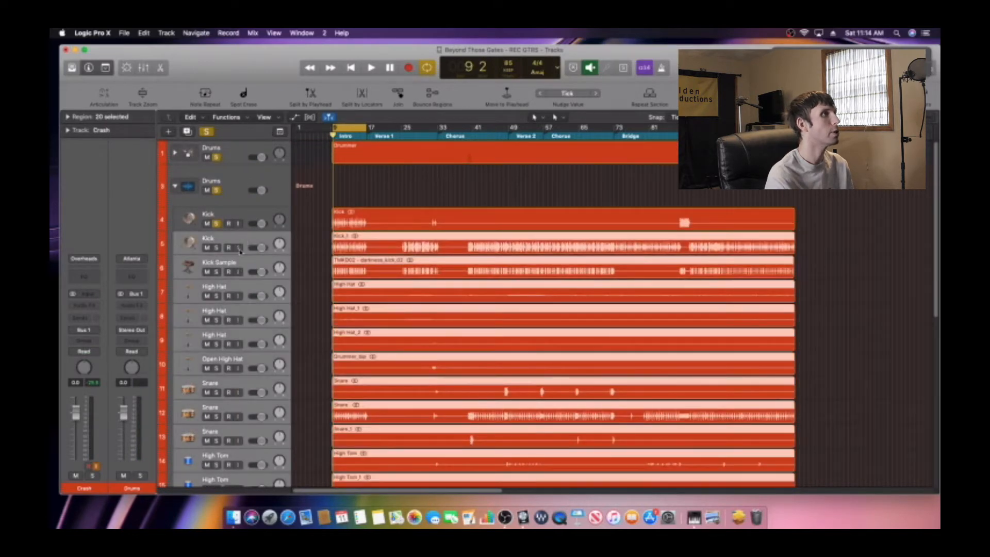
left_click(217, 248)
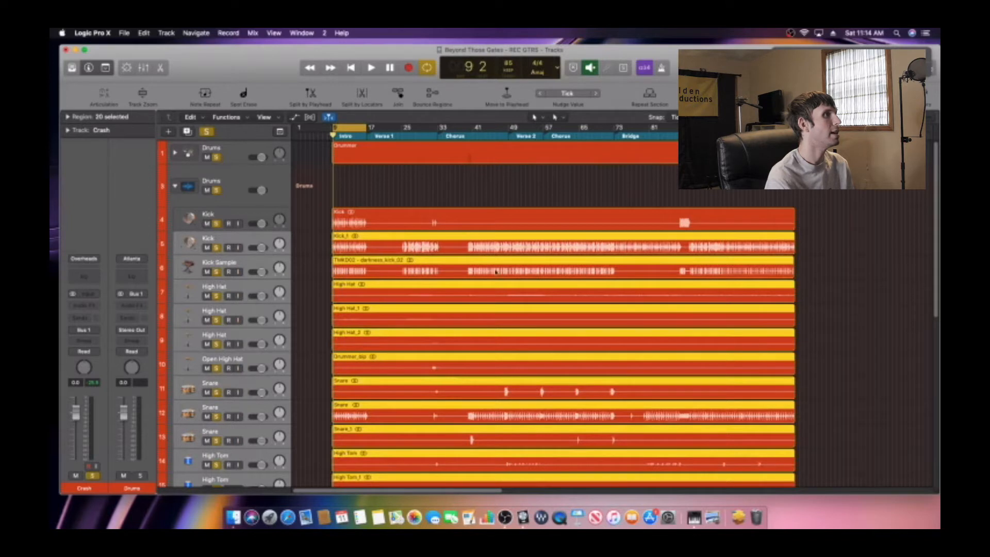
left_click(469, 189)
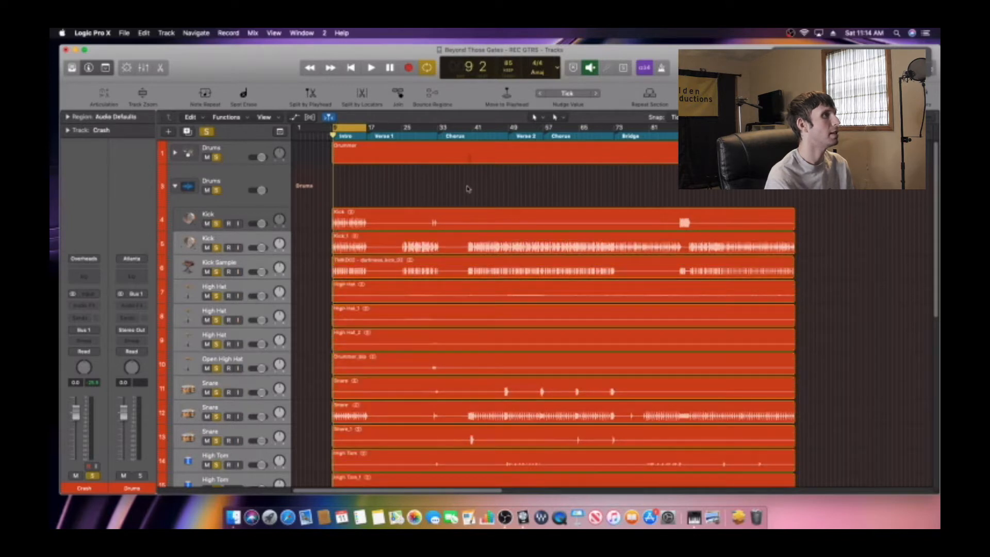
Step: Mute the Bass, Synth Pad and Piano tracks and play the intro with only the drums
left_click(246, 216)
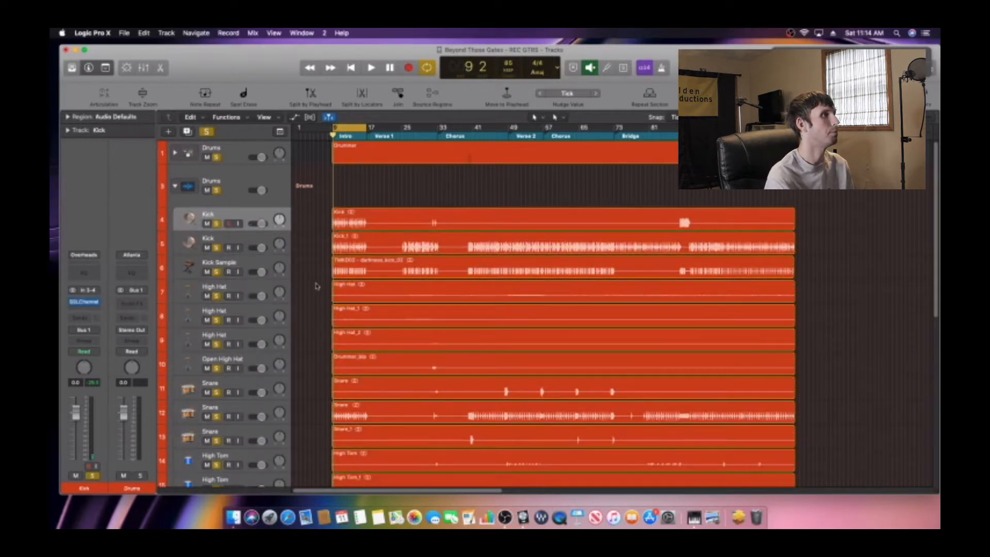
key("space")
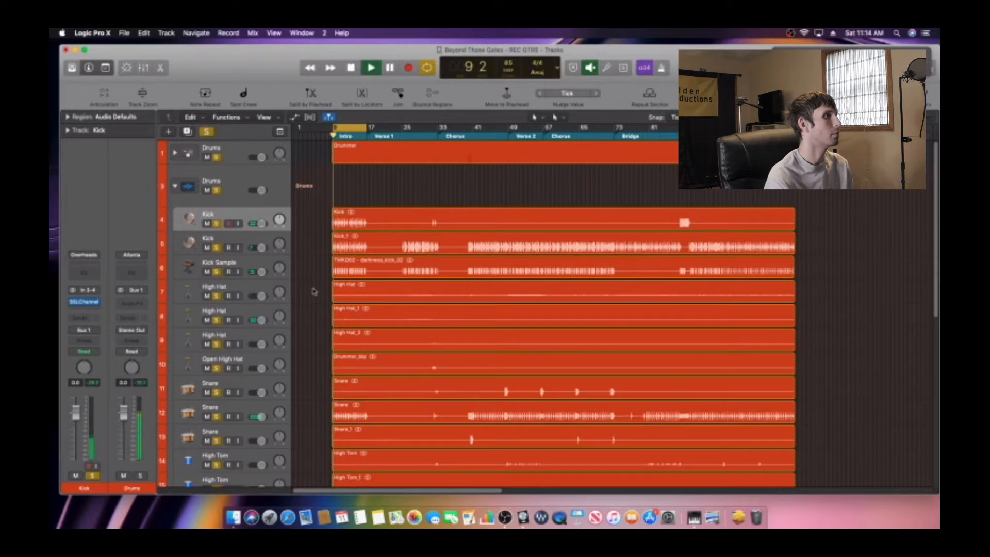
scroll(314, 289, "down", 10)
scroll(313, 290, "down", 1)
key("space")
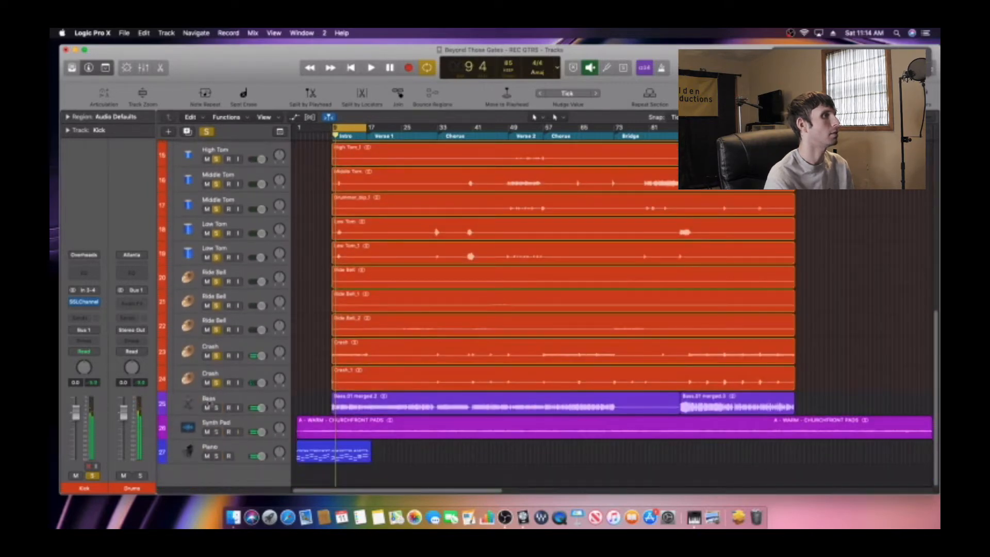
left_click(206, 408)
left_click(207, 432)
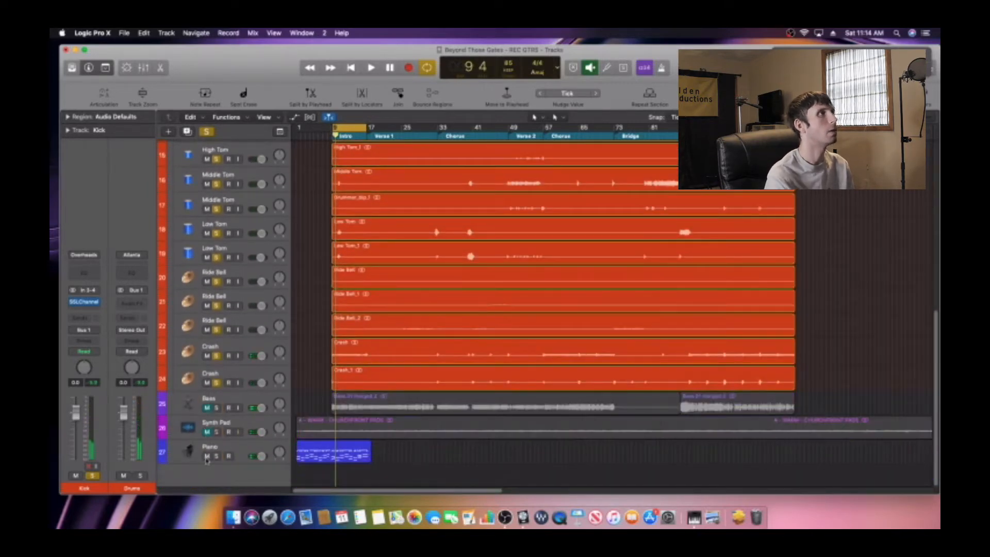
left_click(207, 456)
key("space")
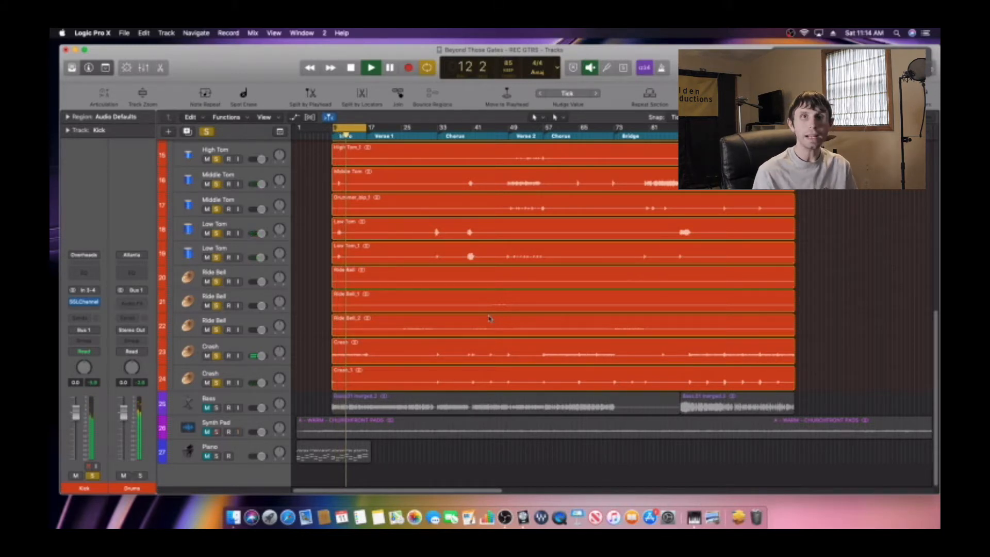
key("space")
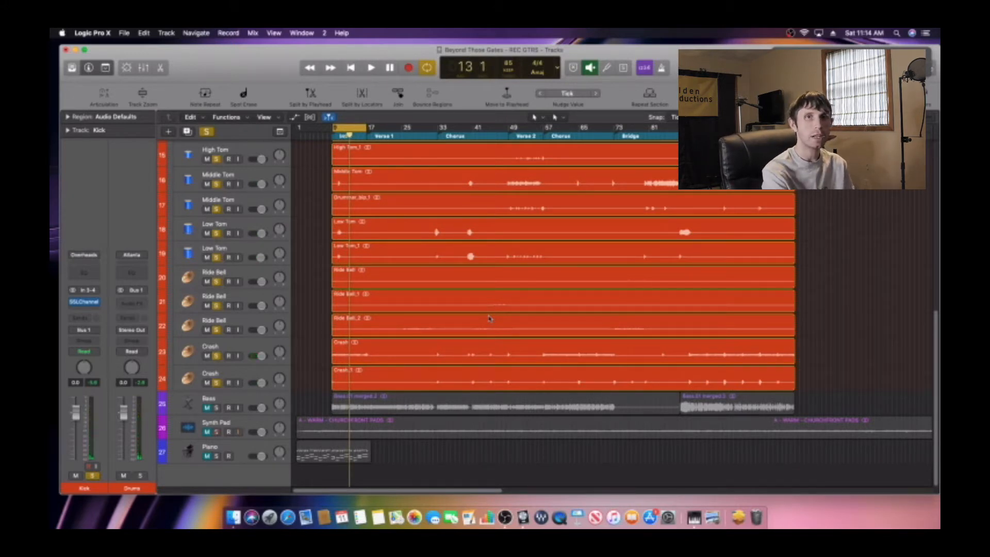
Step: Open the mixer, select the Drums bus channel fed by Bus 1, and play the drums to check its level
scroll(489, 318, "up", 8)
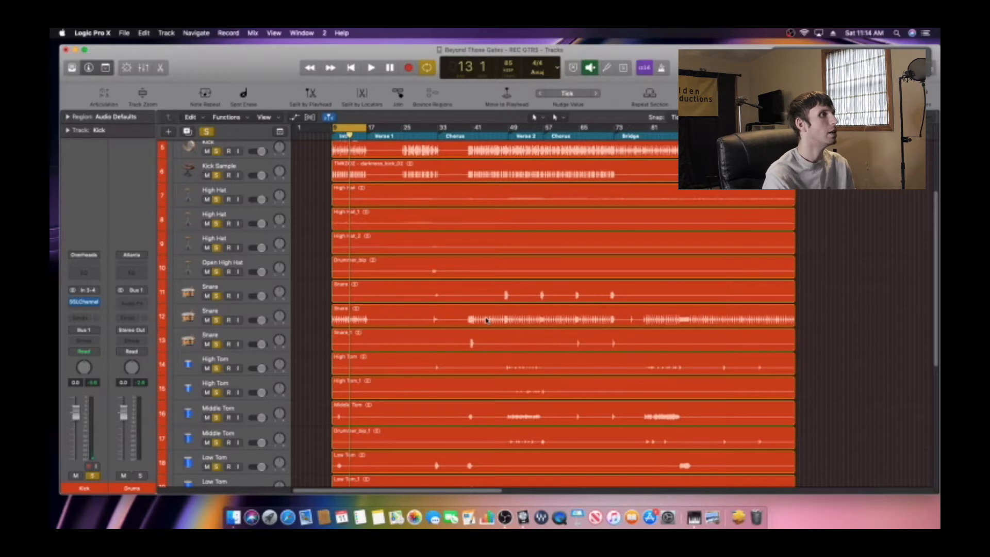
key("x")
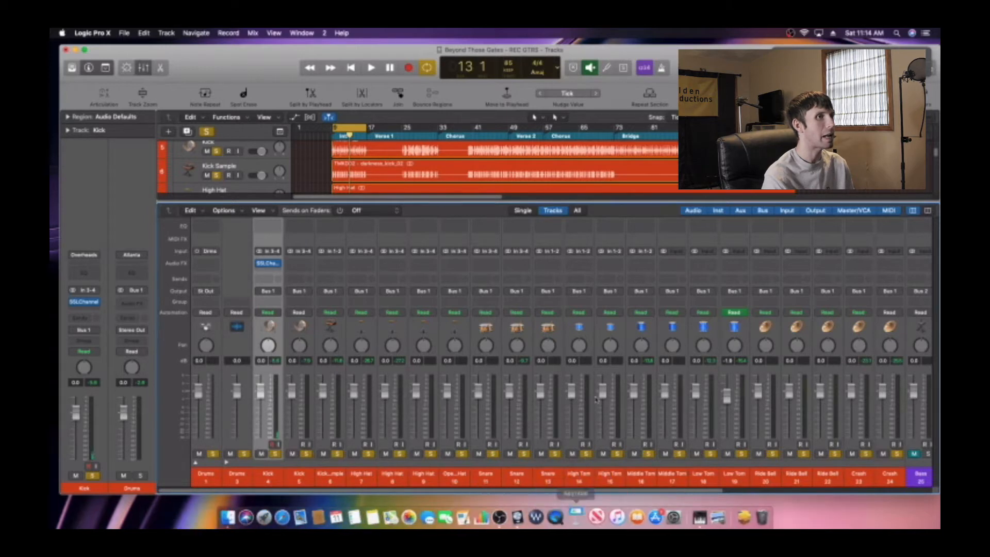
left_click_drag(575, 491, 798, 502)
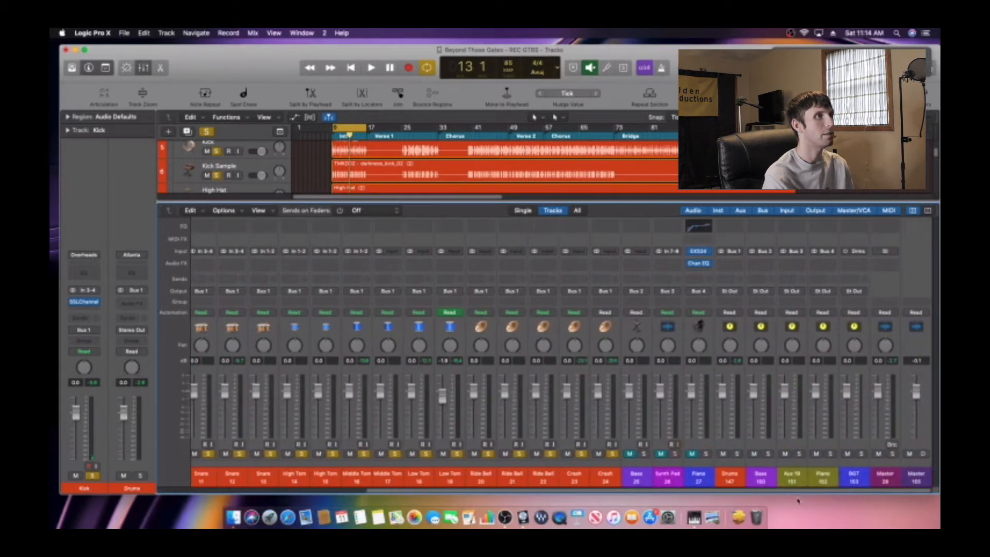
left_click(726, 465)
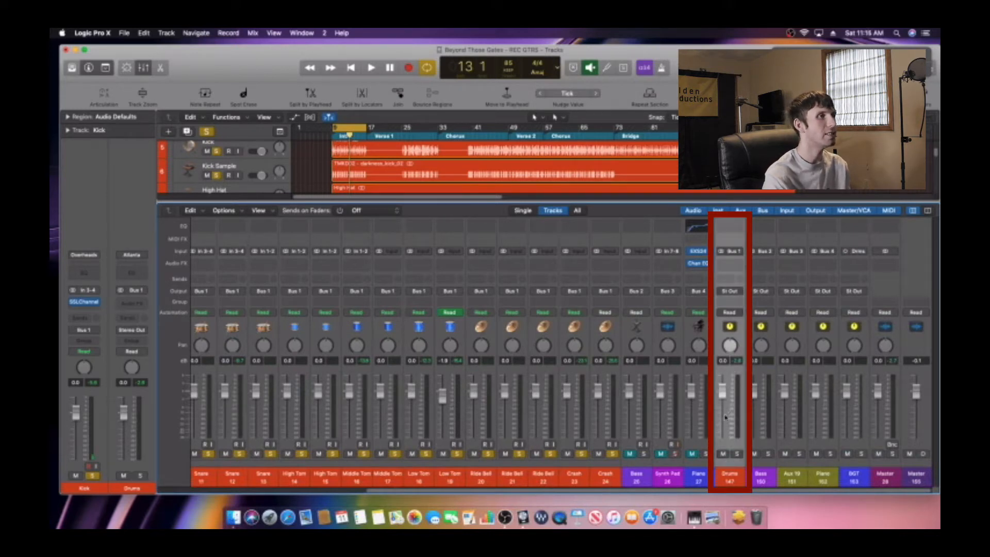
key("space")
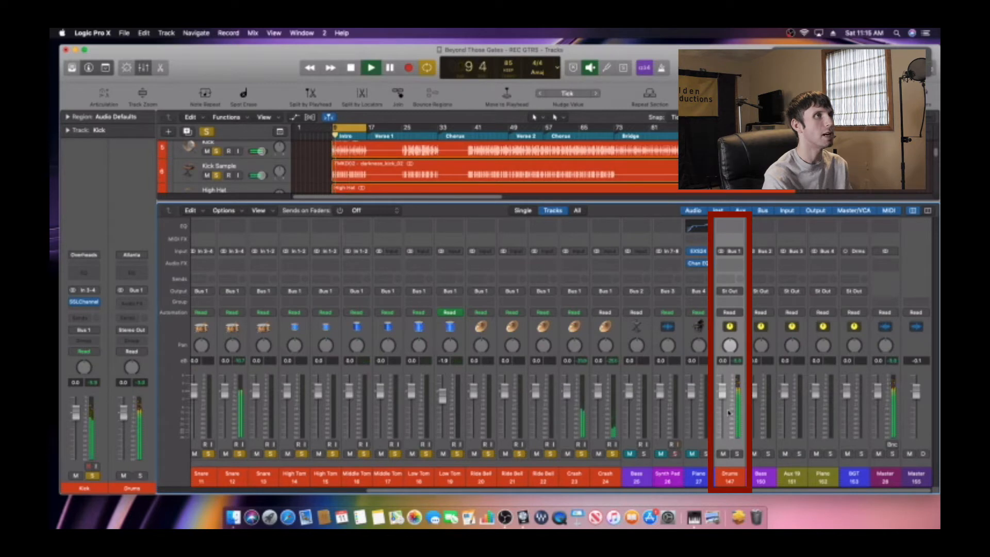
key("space")
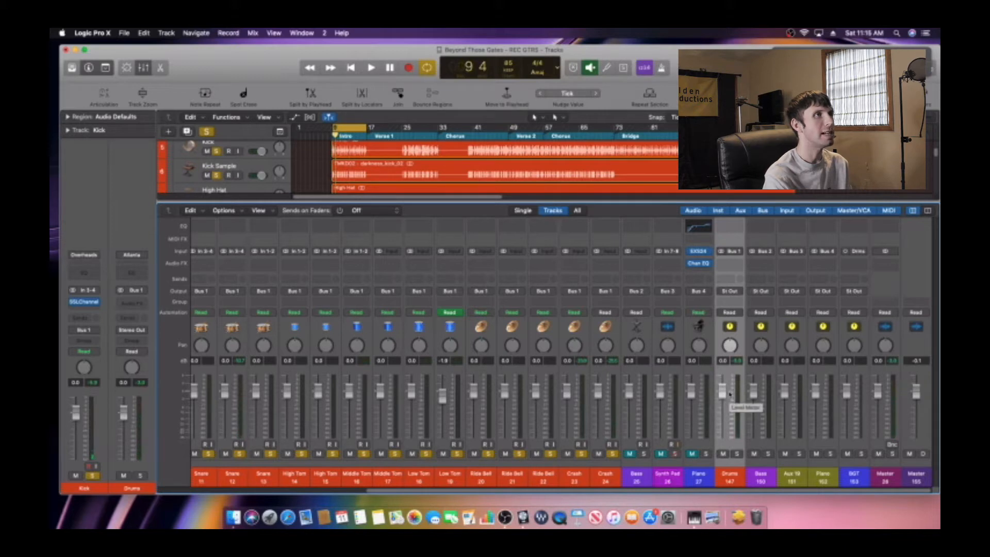
Step: Insert a Channel EQ on the Drums bus channel and move its window to the middle of the mixer
left_click(731, 265)
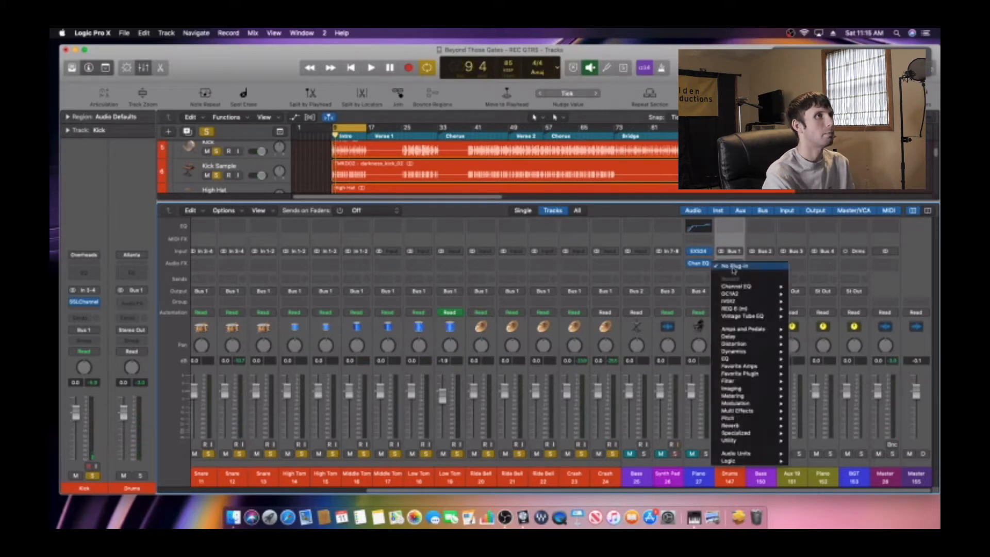
left_click(735, 243)
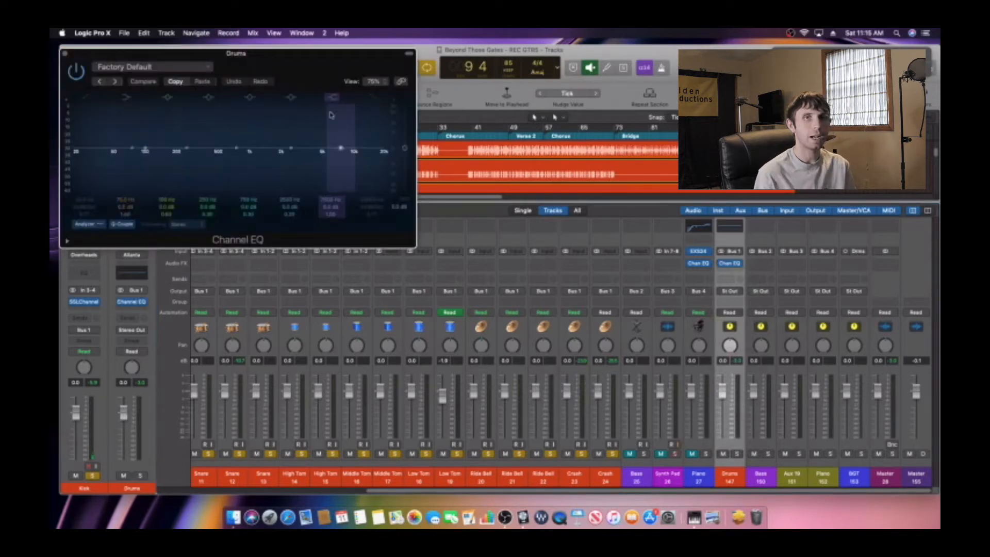
left_click_drag(303, 68, 600, 232)
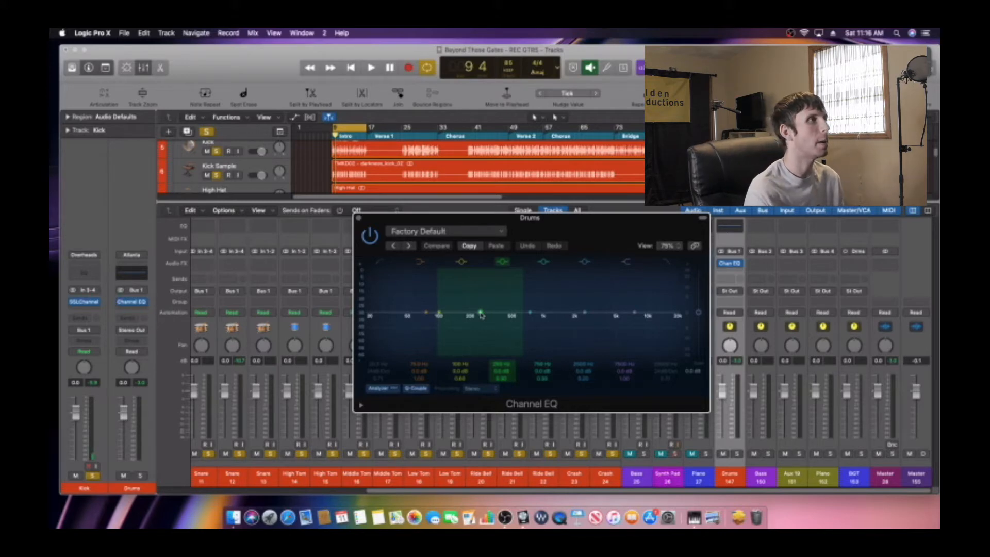
Step: With the drums playing, narrow the 250 Hz EQ bell band's Q to about 4.80 and sweep it to about 340 Hz at roughly +17 dB
key("space")
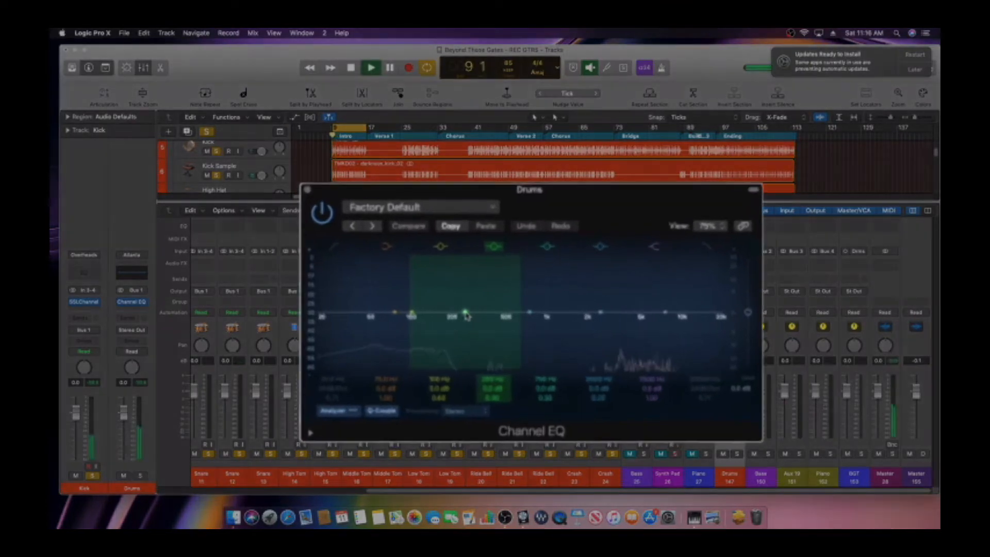
left_click_drag(481, 315, 450, 297)
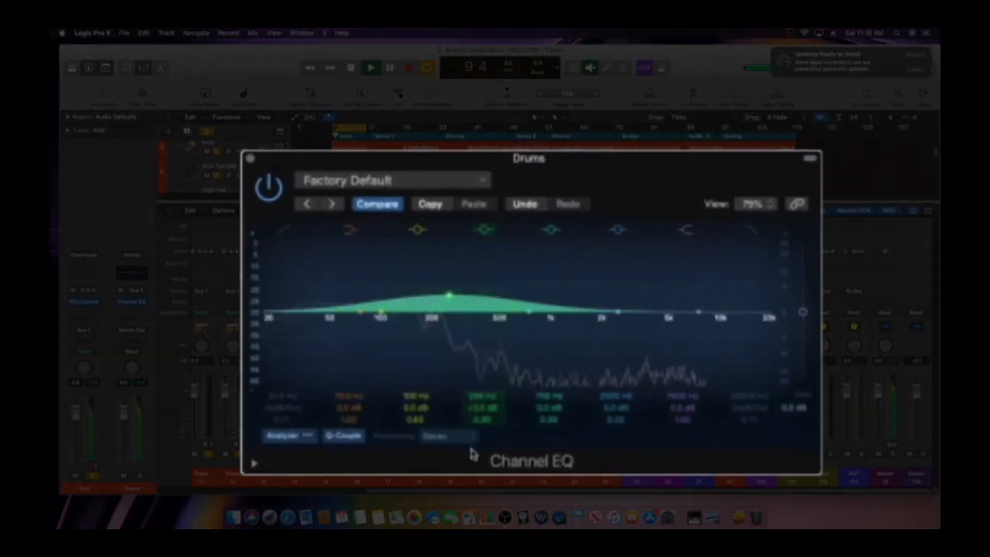
left_click_drag(480, 417, 480, 387)
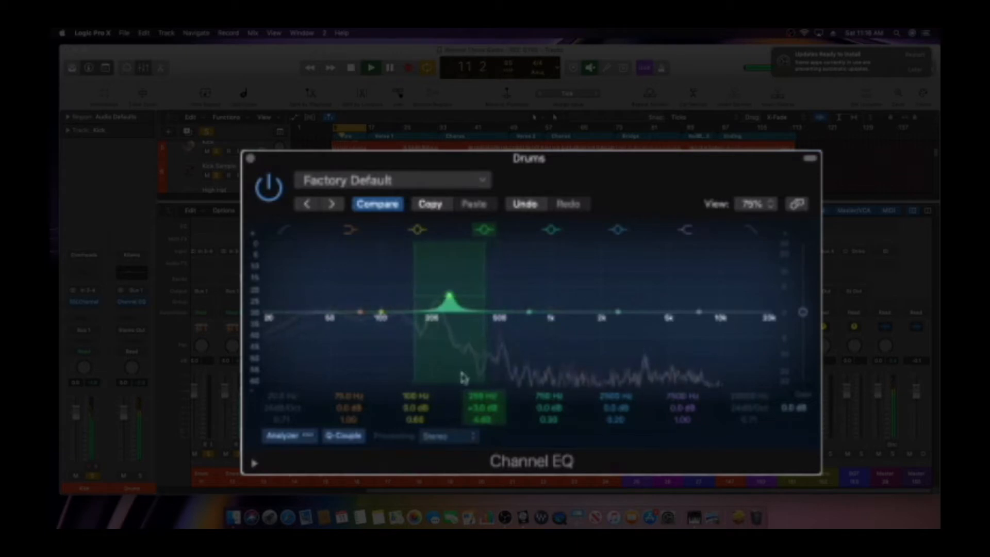
left_click_drag(450, 298, 471, 254)
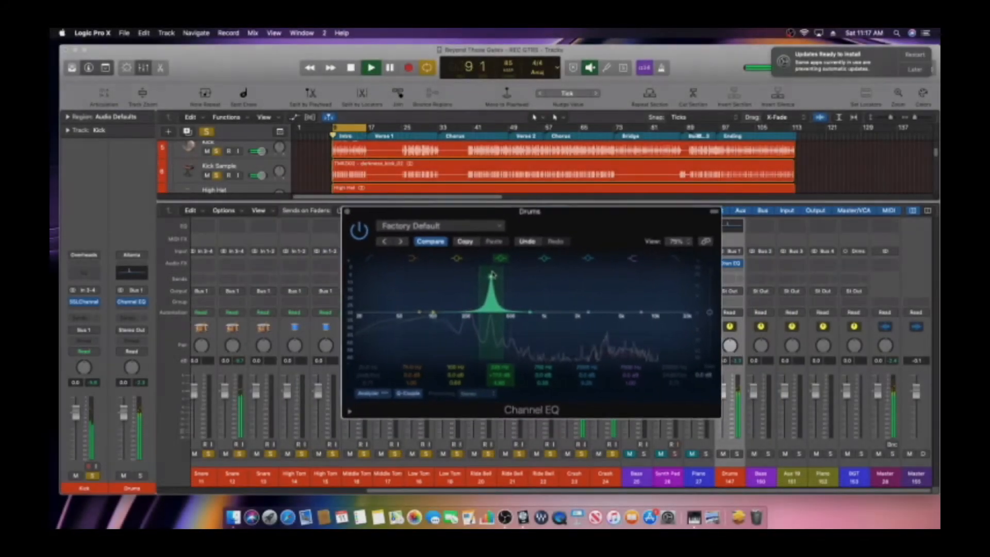
key("space")
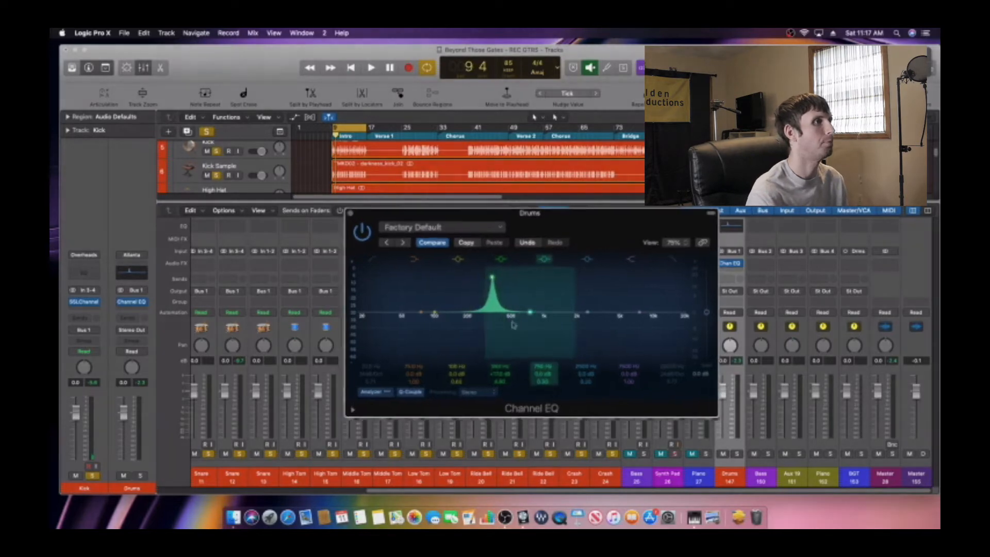
Step: Play the drums and cut the boosted 340 Hz band to -3.0 dB on the Drums bus EQ
key("space")
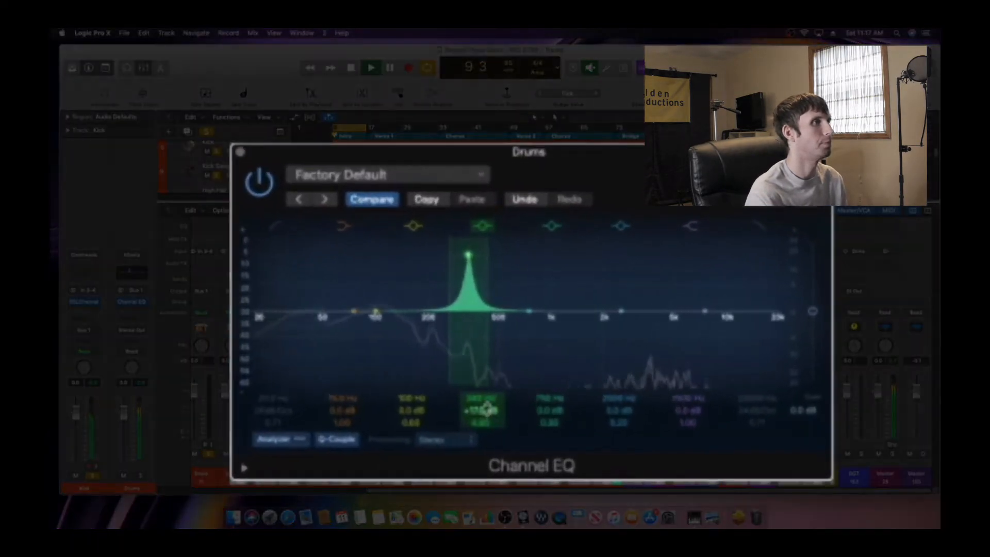
left_click_drag(494, 394, 481, 428)
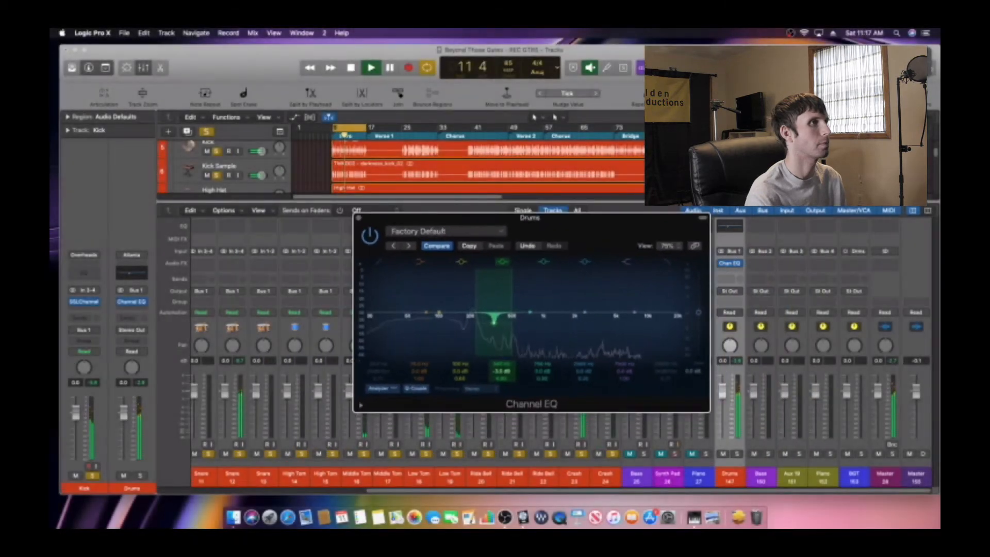
key("space")
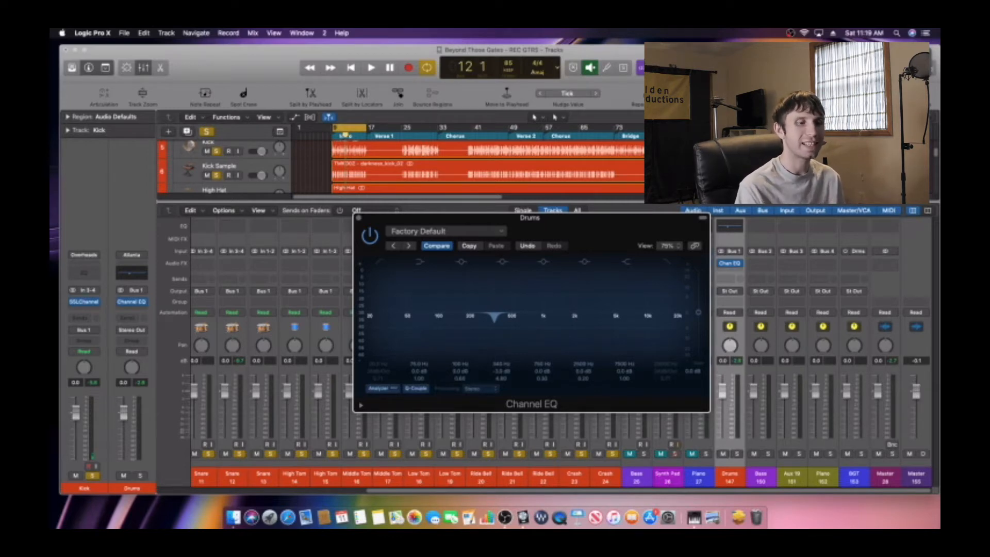
Step: With the drums playing, narrow the 750 Hz EQ bell band's Q to about 6.20 and sweep it with a boost to about 470 Hz
key("space")
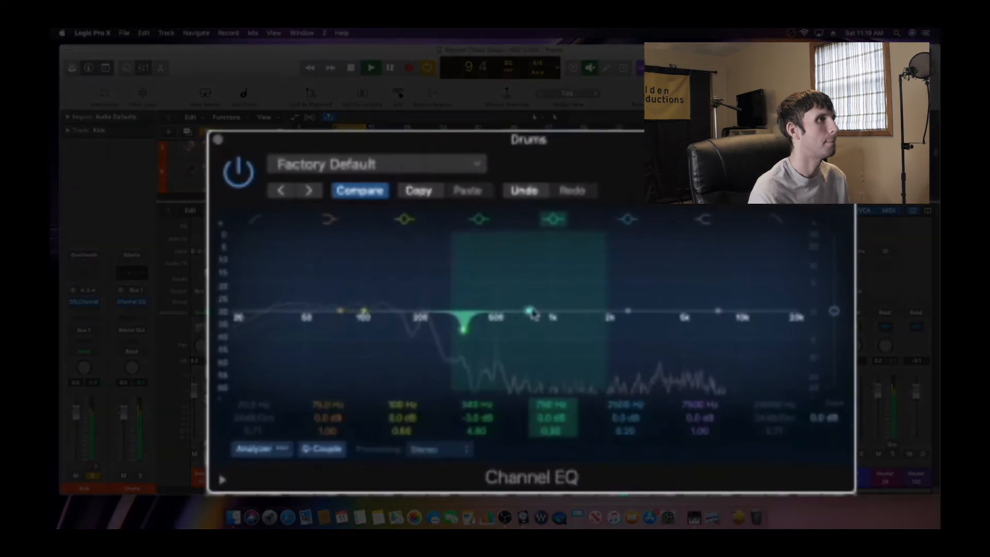
left_click_drag(528, 312, 530, 288)
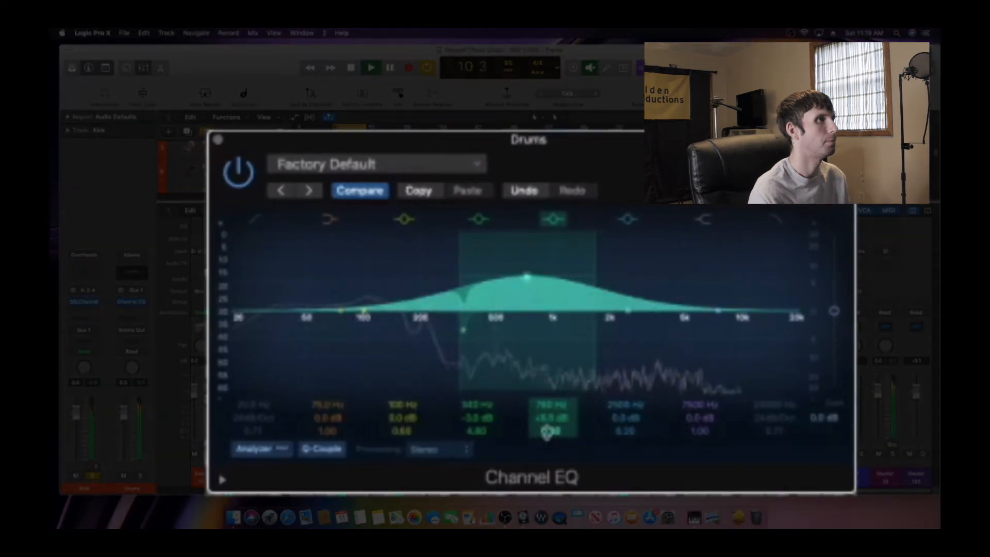
left_click_drag(547, 432, 547, 391)
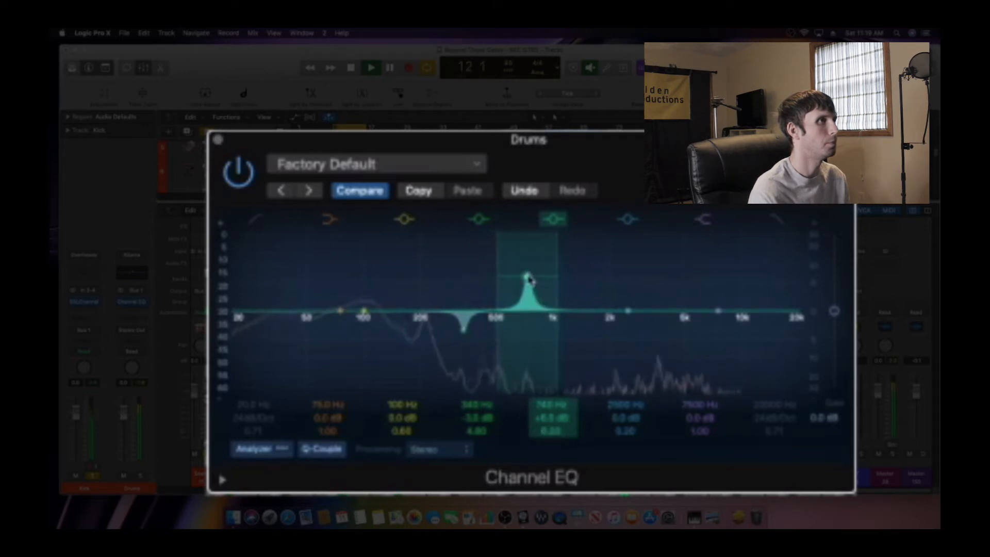
left_click_drag(527, 277, 499, 236)
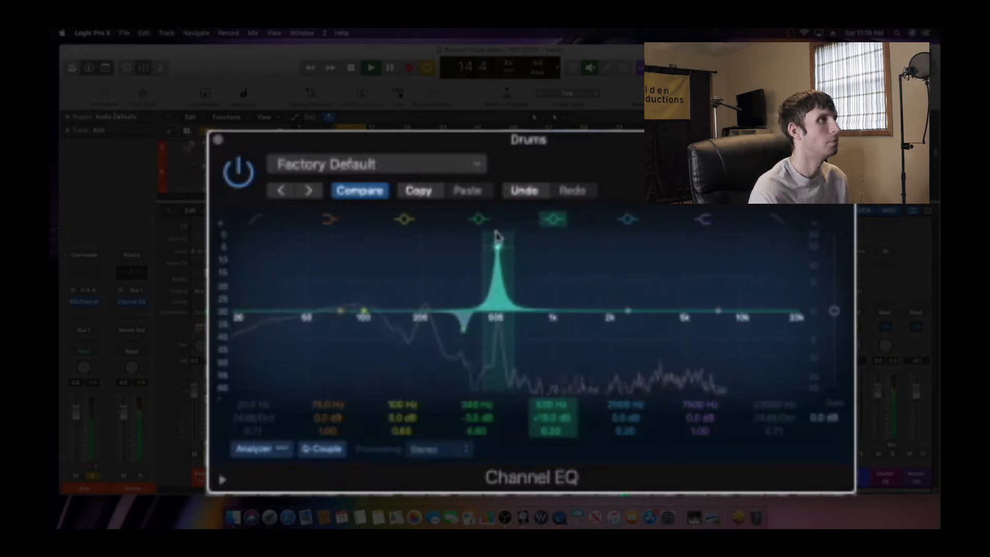
left_click_drag(497, 235, 487, 234)
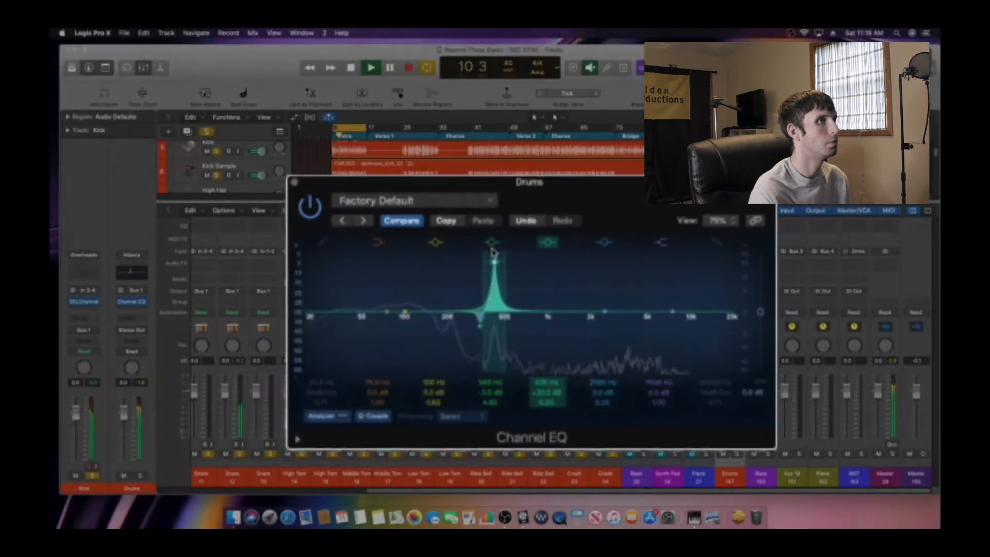
Step: Restart the drum playback and cut the boosted 470 Hz band to -3.0 dB
key("space")
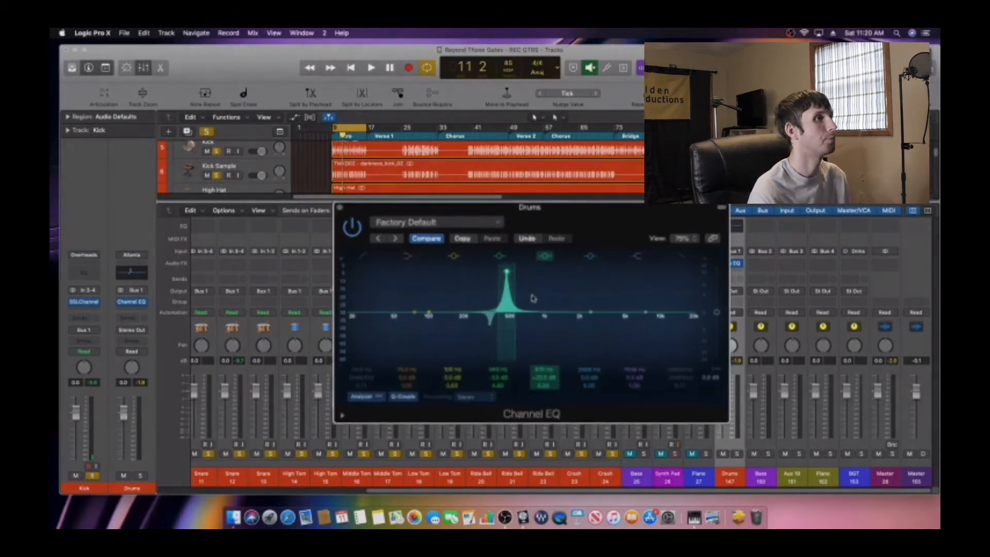
key("space")
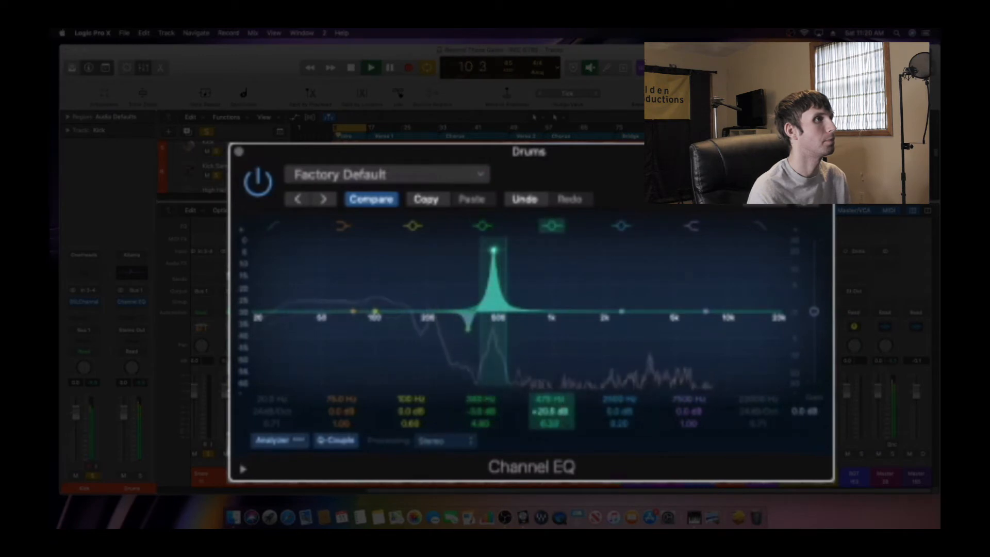
left_click_drag(559, 411, 558, 455)
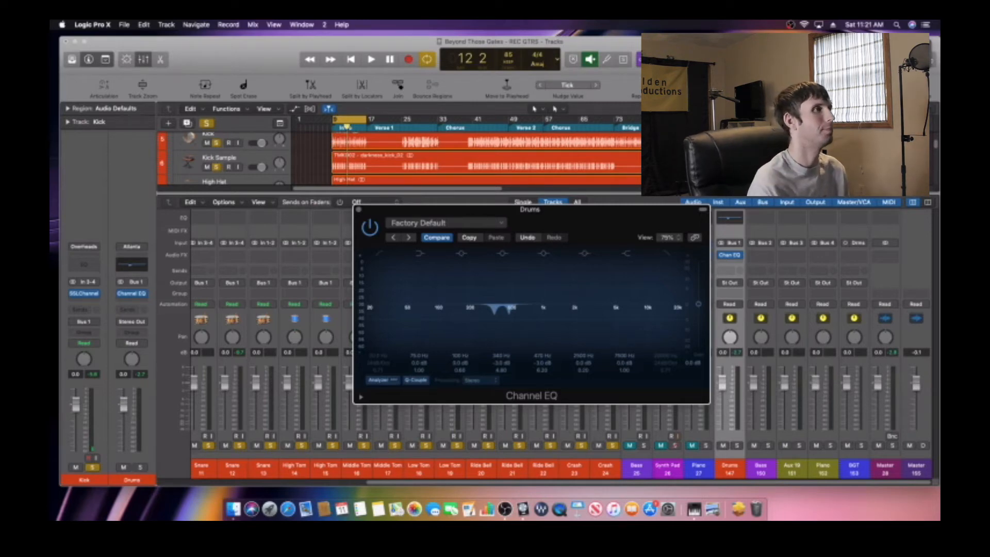
Step: Enable the low-cut filter on the Drums bus EQ and set it to about 22.5 Hz at 24 dB/Oct during playback
key("space")
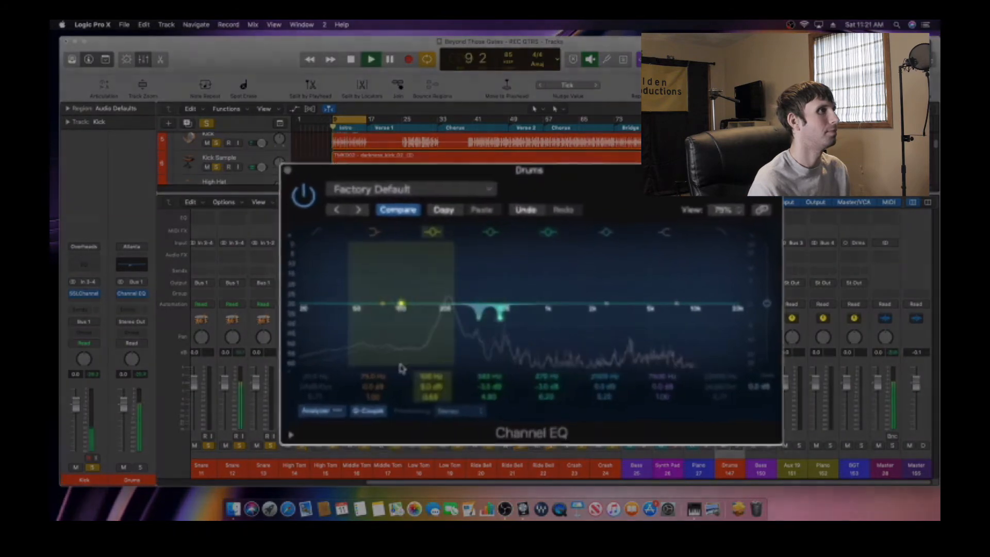
left_click(254, 209)
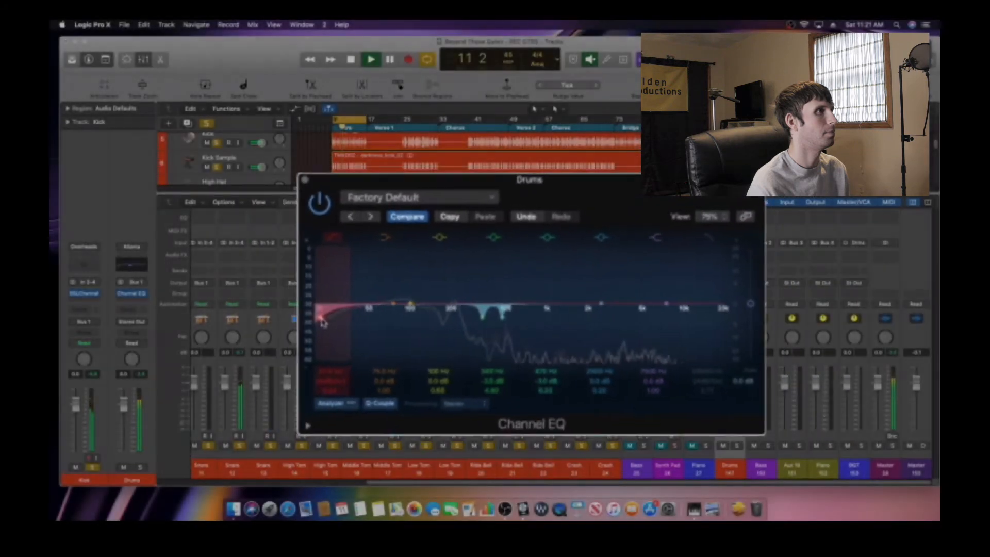
key("space")
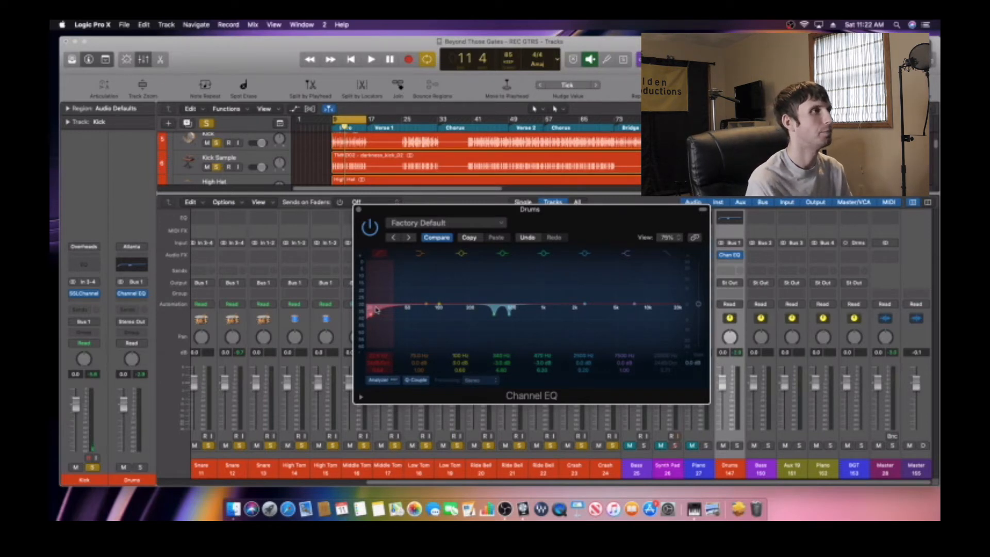
Step: Try a cut of about 4 dB on the bell band near 100 Hz while the drums play, and switch that band off
key("space")
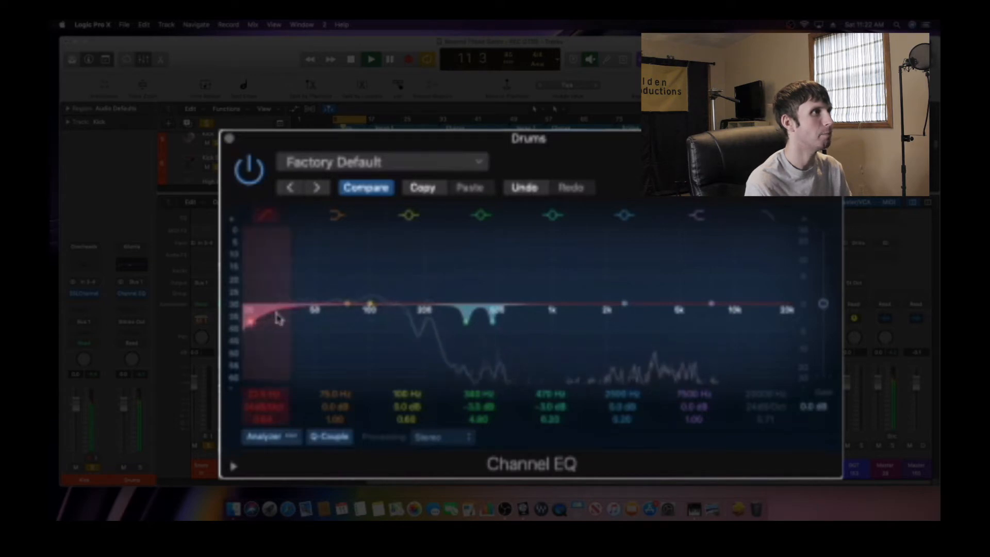
left_click_drag(367, 306, 372, 325)
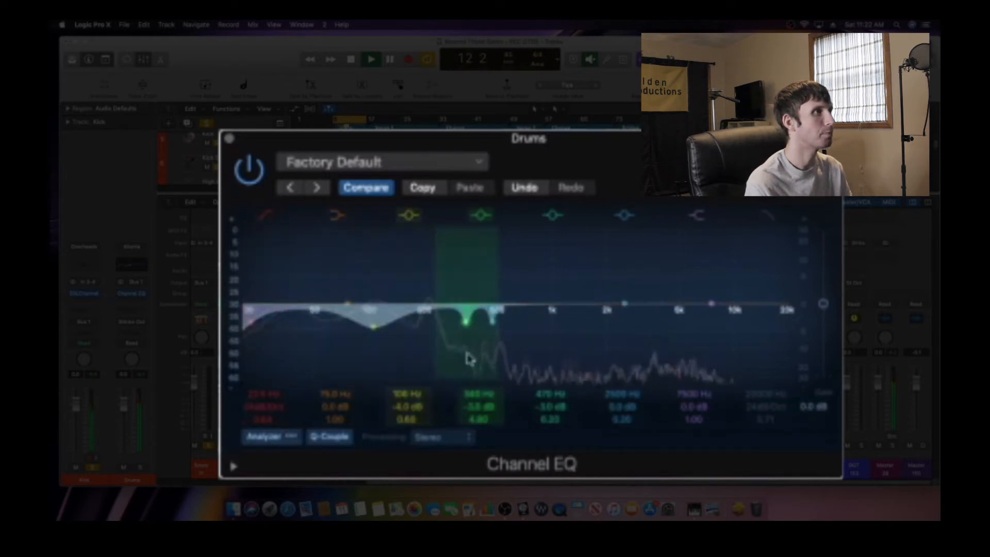
left_click(409, 215)
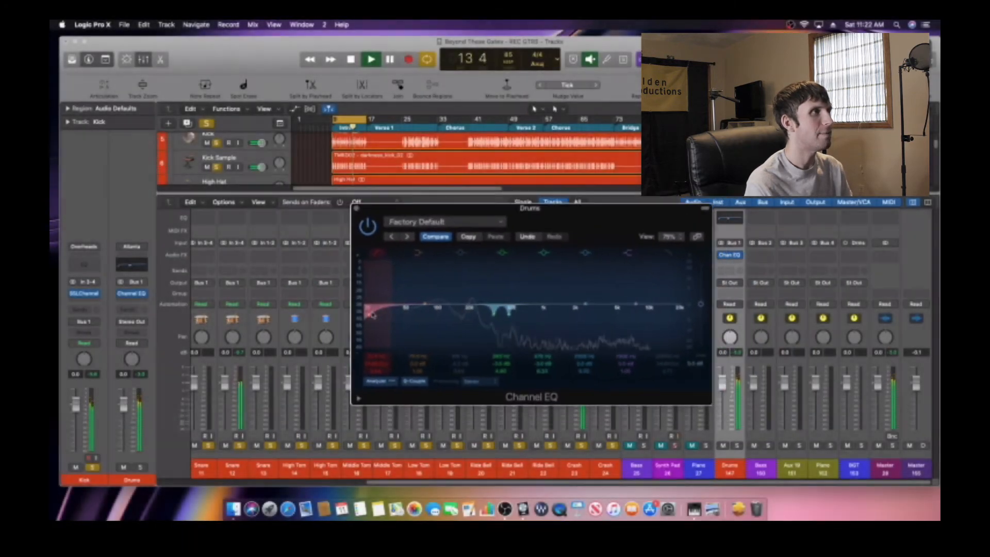
Step: Enable the high-shelf band and raise it to about +2.0 dB near 7700 Hz while the drums play
key("space")
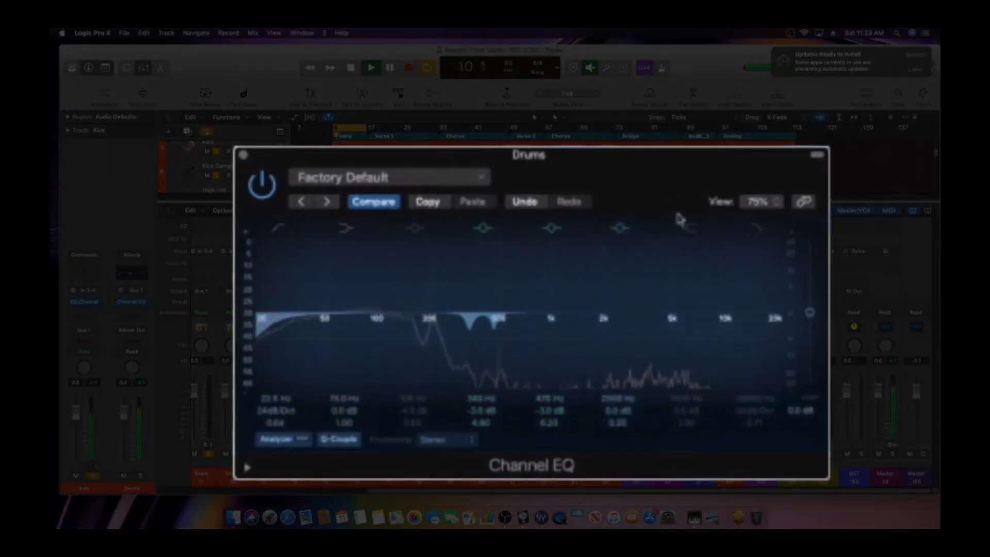
left_click(690, 228)
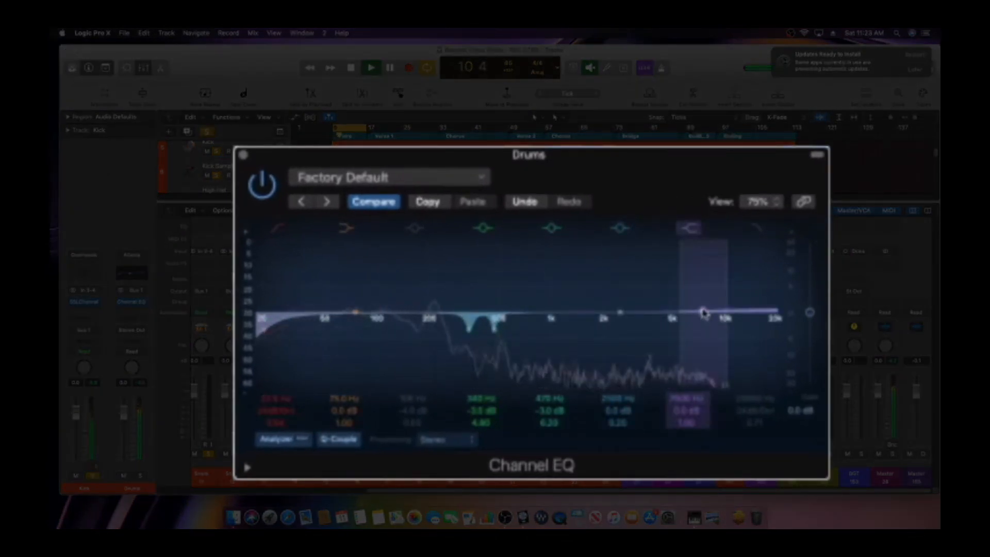
mouse_move(704, 312)
left_mouse_down()
mouse_move(687, 308)
mouse_move(696, 309)
left_mouse_up()
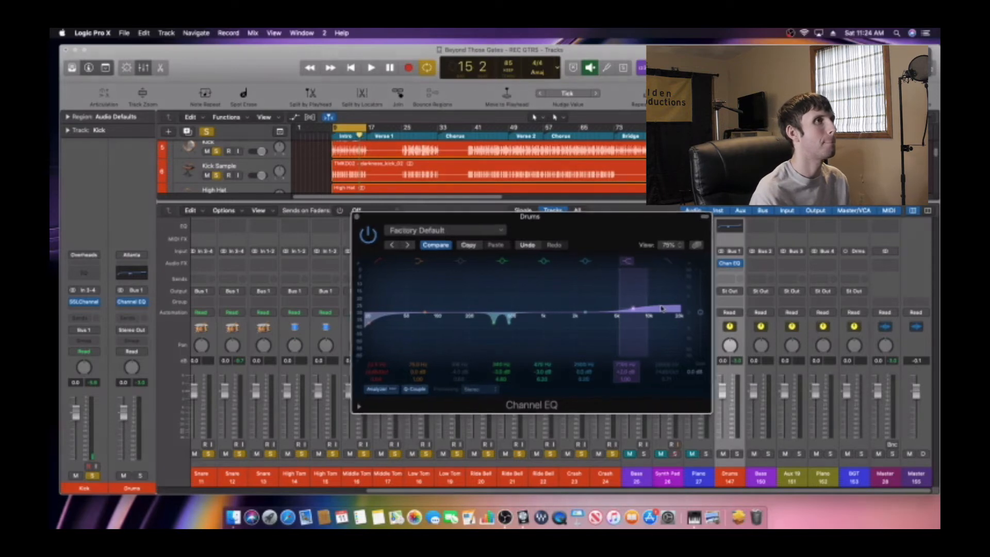
Step: Play the drums, enable the high-cut filter and bring it down to about 9400 Hz at 24 dB/Oct
key("space")
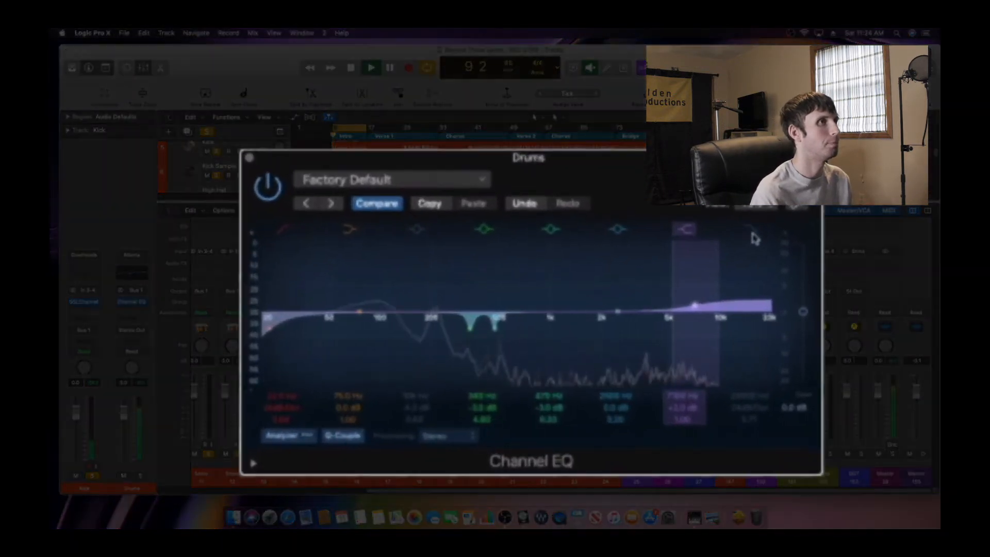
left_click(752, 232)
left_click_drag(769, 326, 716, 342)
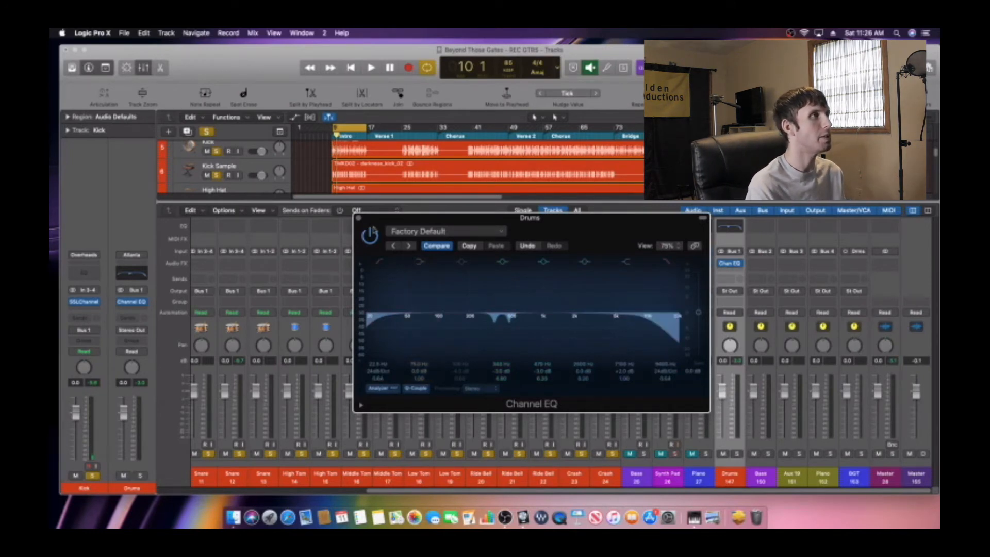
Step: Close the Channel EQ window and play a few bars of the drums to hear the equalized bus
left_click(359, 220)
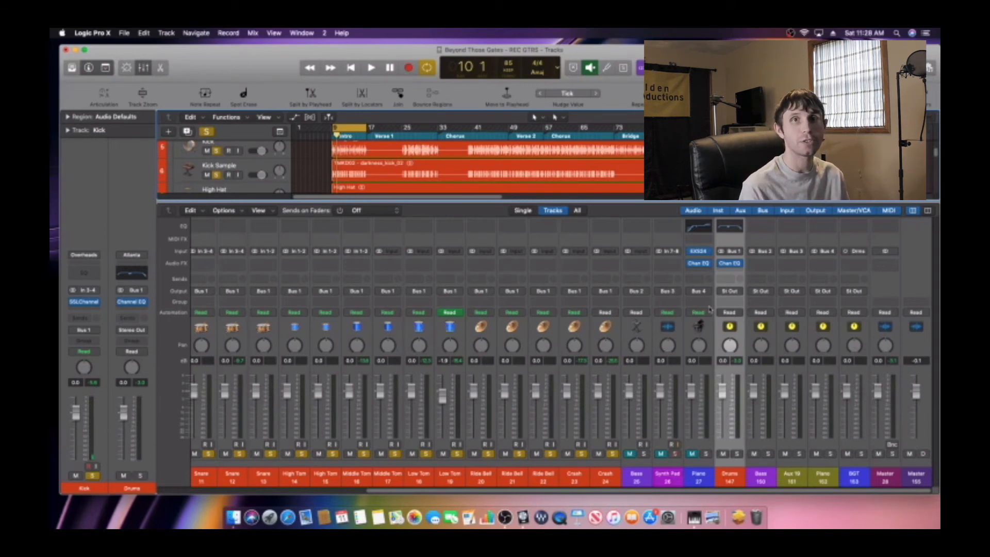
key("space")
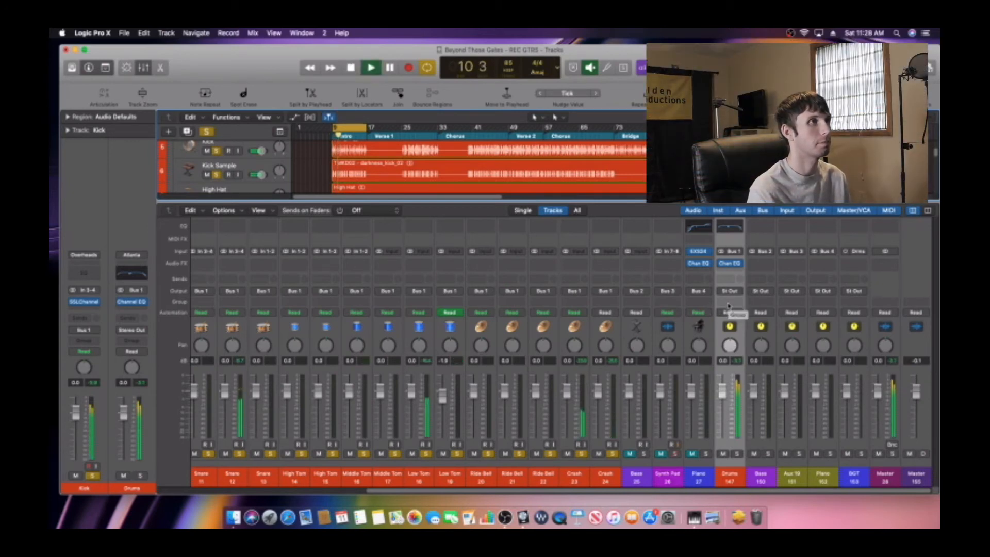
key("space")
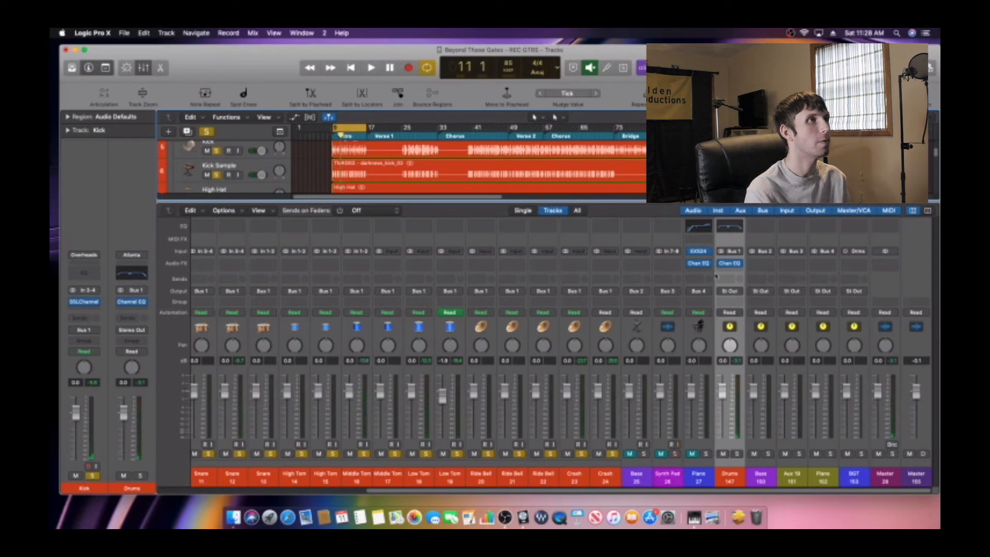
Step: Insert a Space Designer reverb after the Channel EQ on the Drums bus, clear its window from the arrangement and play the drums through it
left_click(729, 263)
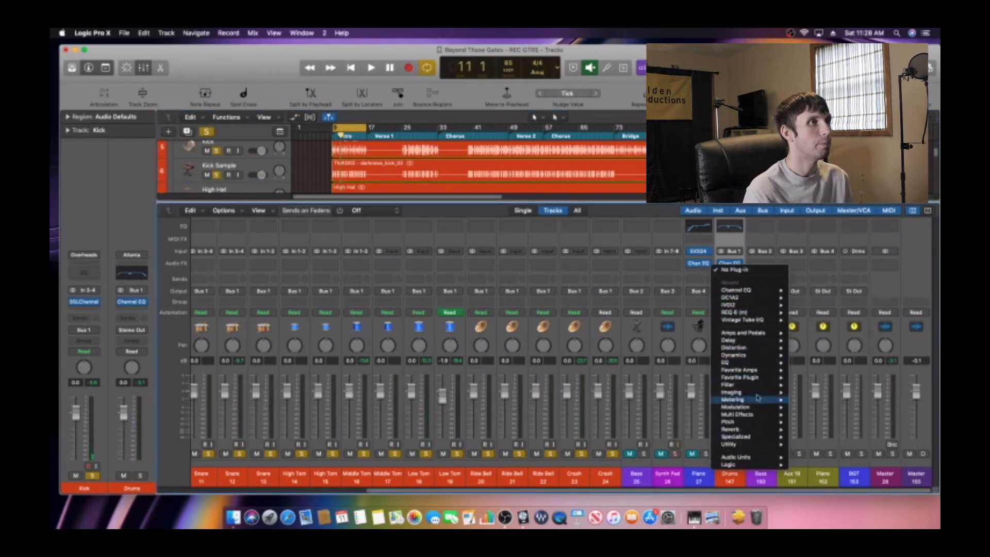
mouse_move(756, 378)
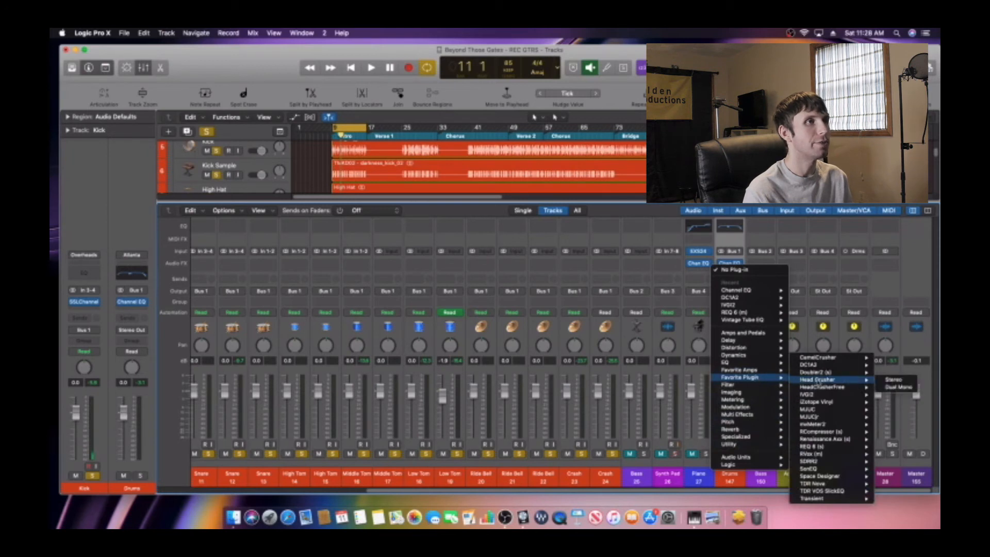
left_click(815, 477)
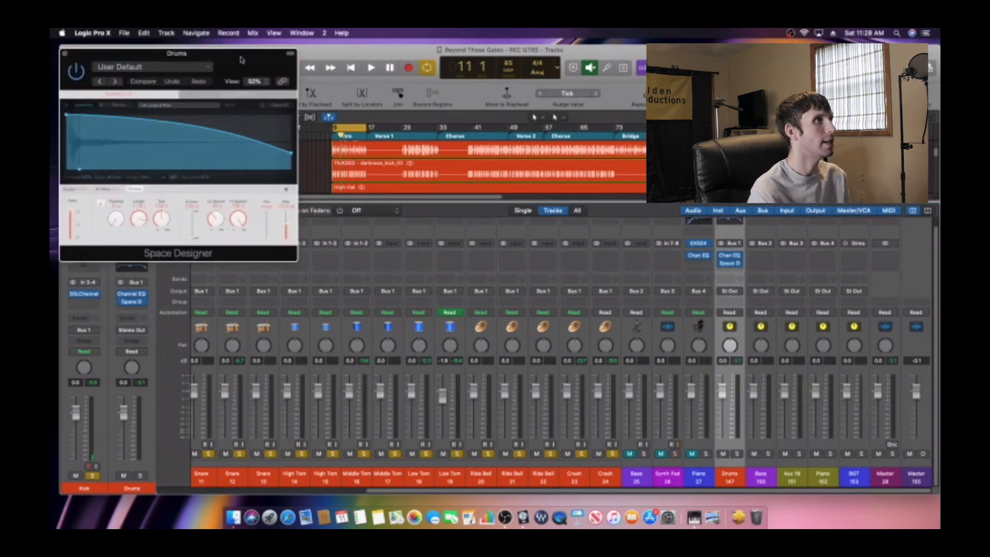
left_click_drag(240, 56, 598, 239)
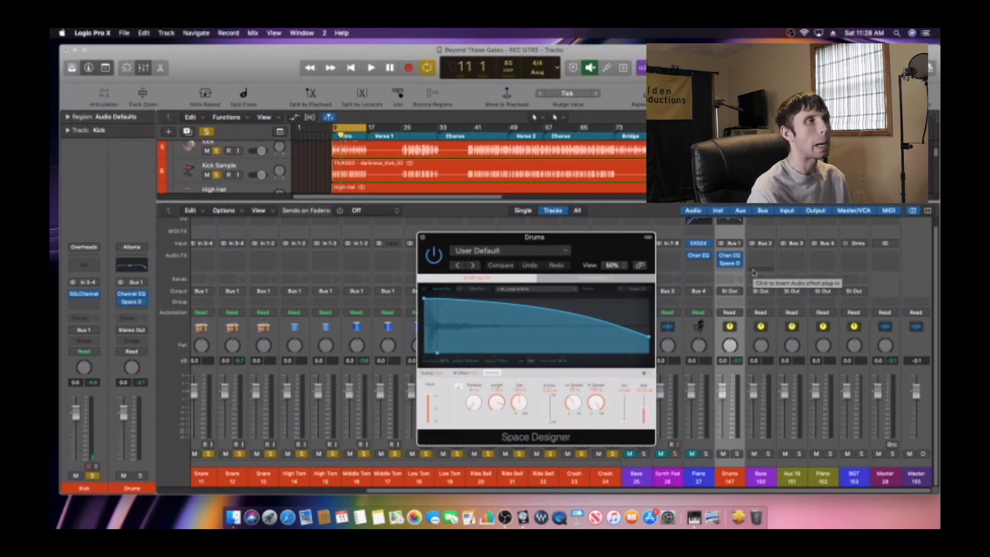
key("space")
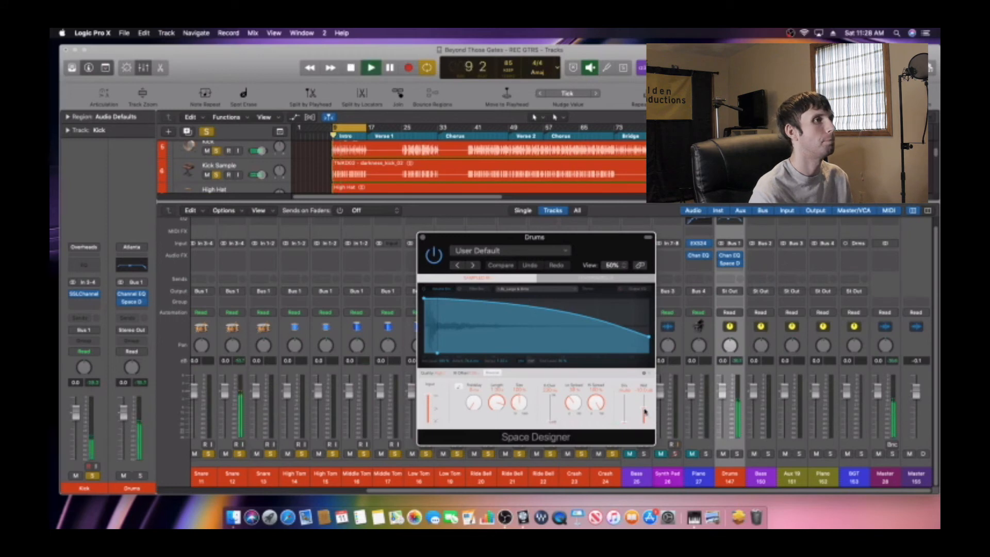
Step: Replay the drums from the start of the loop and lower the reverb's Wet output level slightly
key("space")
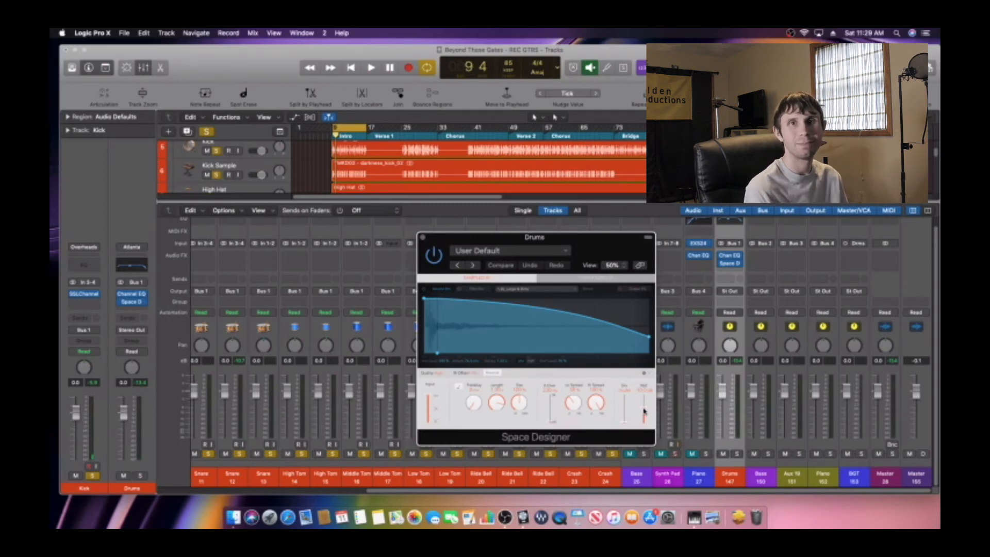
key("space")
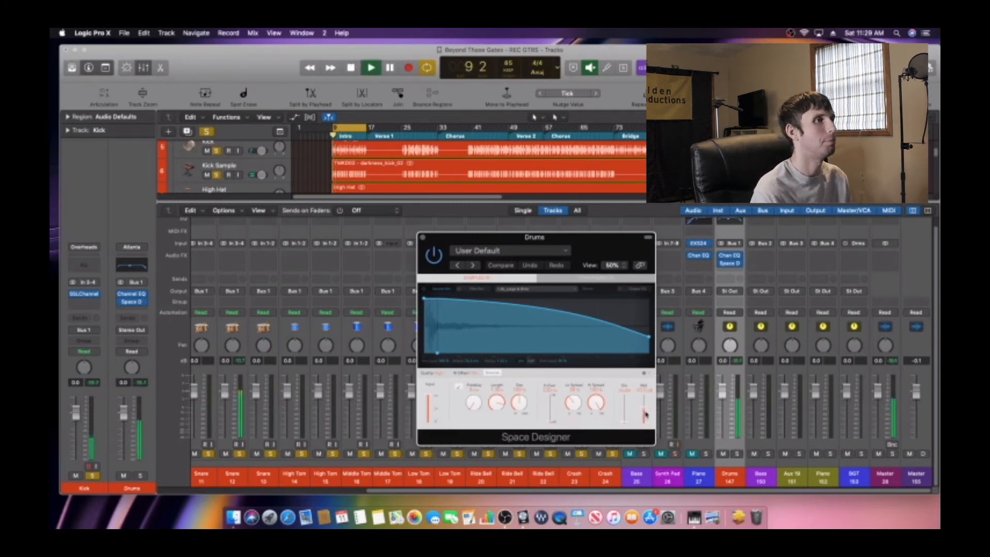
left_click_drag(645, 408, 645, 411)
key("space")
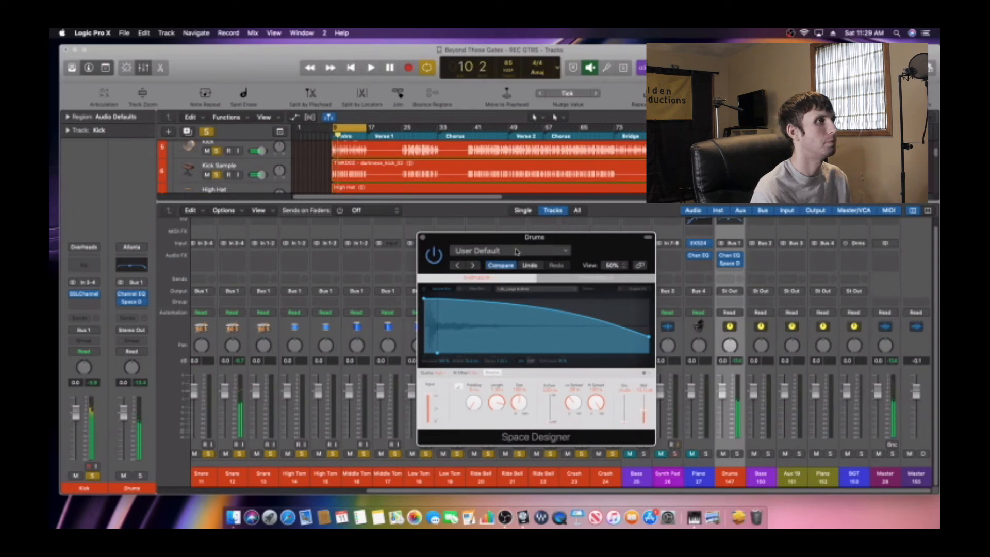
Step: Load the 06.6s Botta Church preset from the large hall spaces into Space Designer
left_click(508, 250)
mouse_move(505, 441)
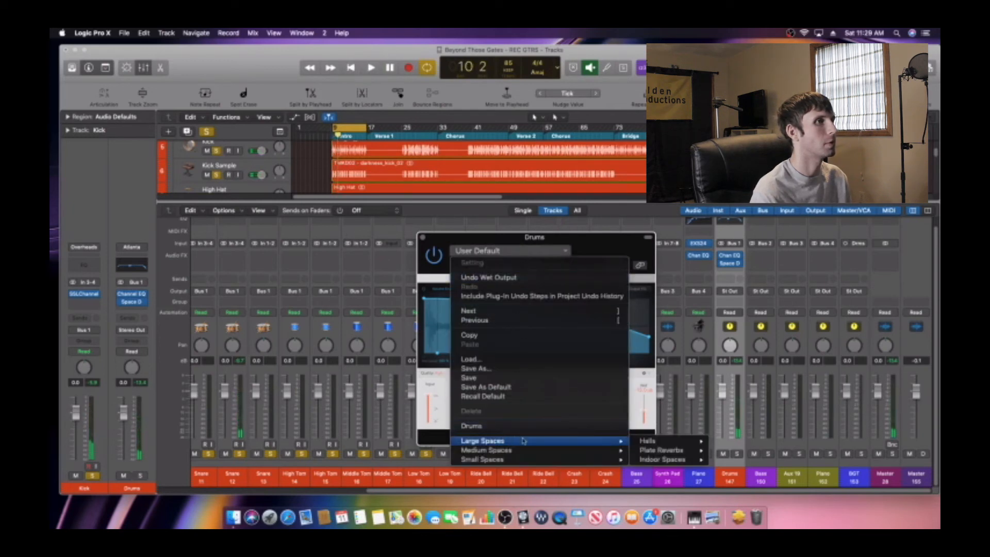
mouse_move(649, 442)
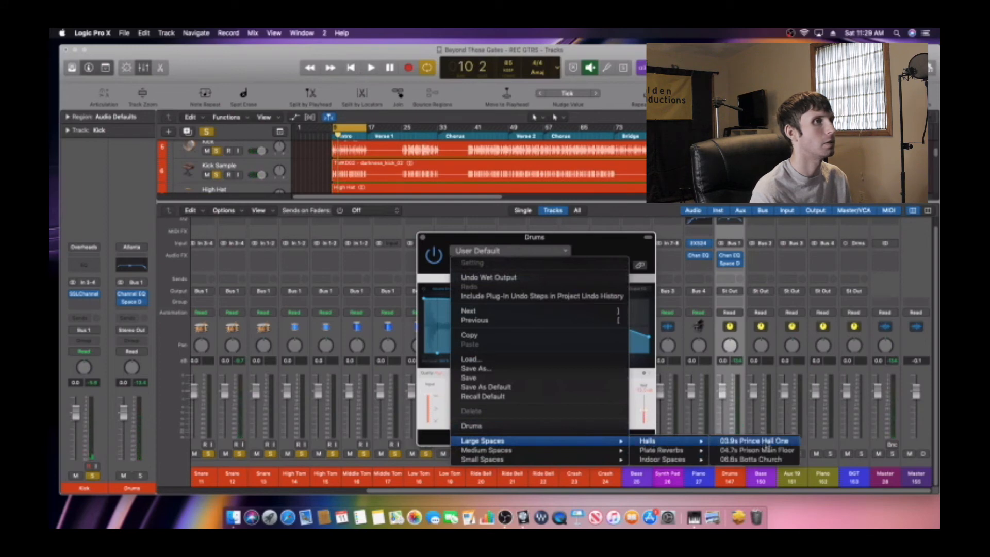
left_click(762, 459)
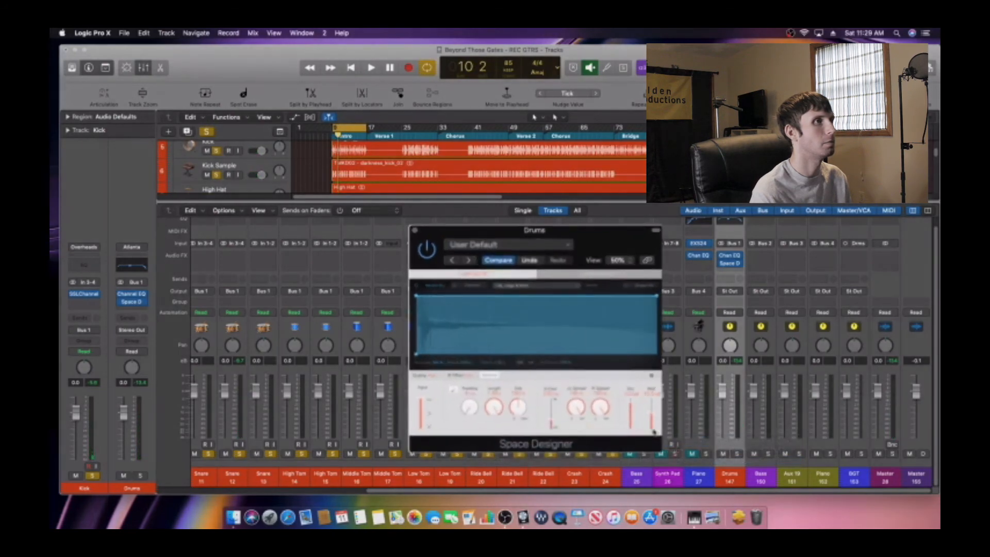
Step: Play the drums through the Botta Church reverb and set its Wet output level to about -24 dB
key("space")
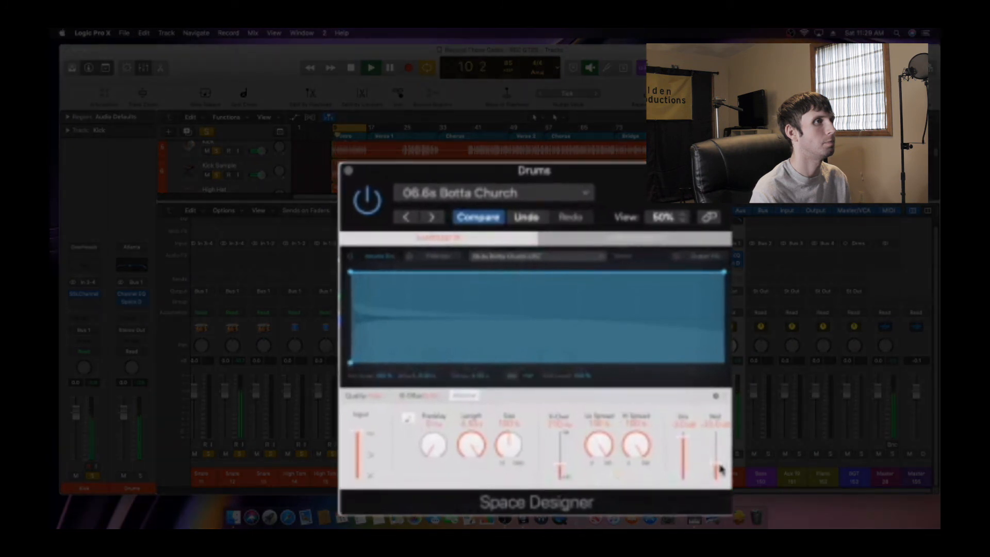
key("space")
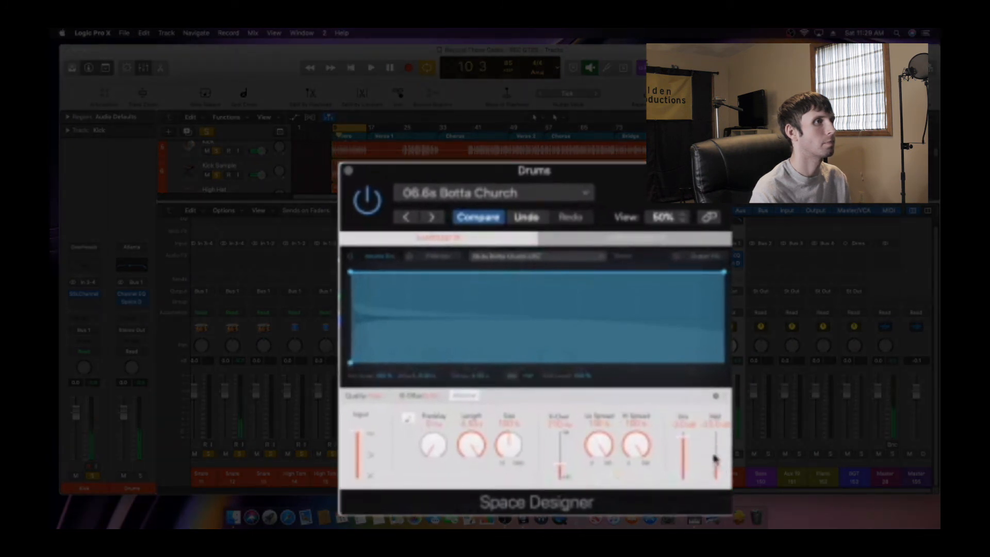
left_click_drag(717, 463, 717, 463)
key("space")
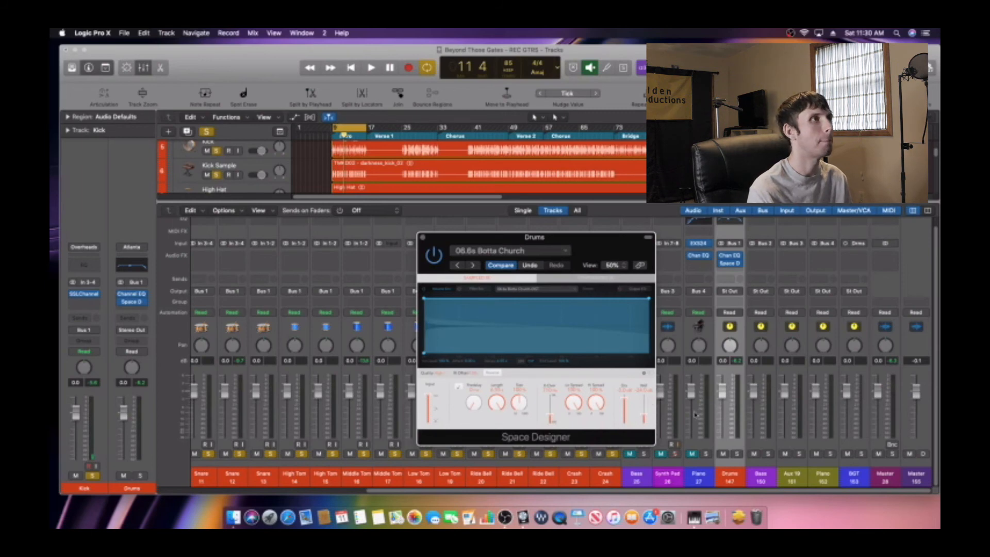
Step: With the drums playing, enable the low-cut and high-cut filters in the reverb's Output EQ and move both cutoffs inward
key("space")
left_click(646, 285)
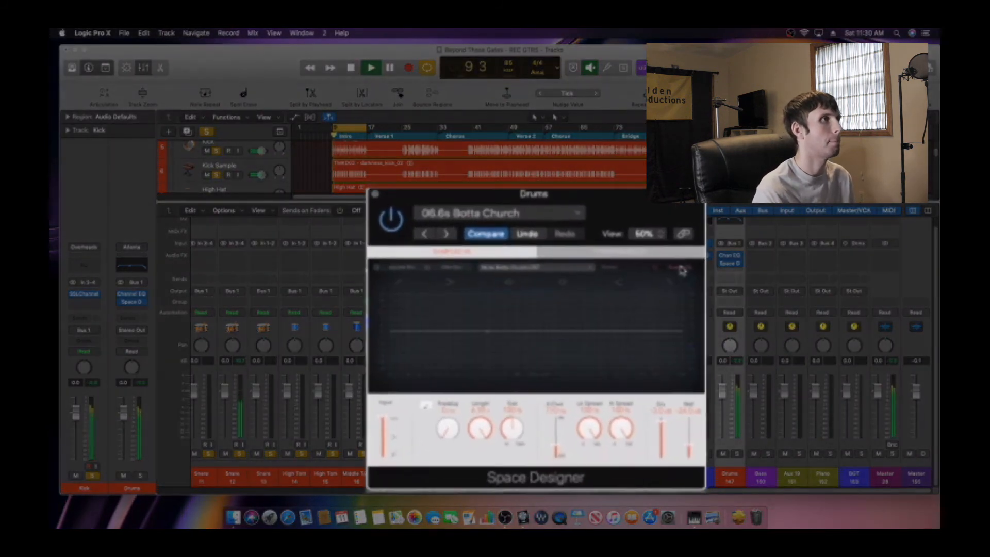
left_click(377, 274)
left_click_drag(411, 347, 445, 348)
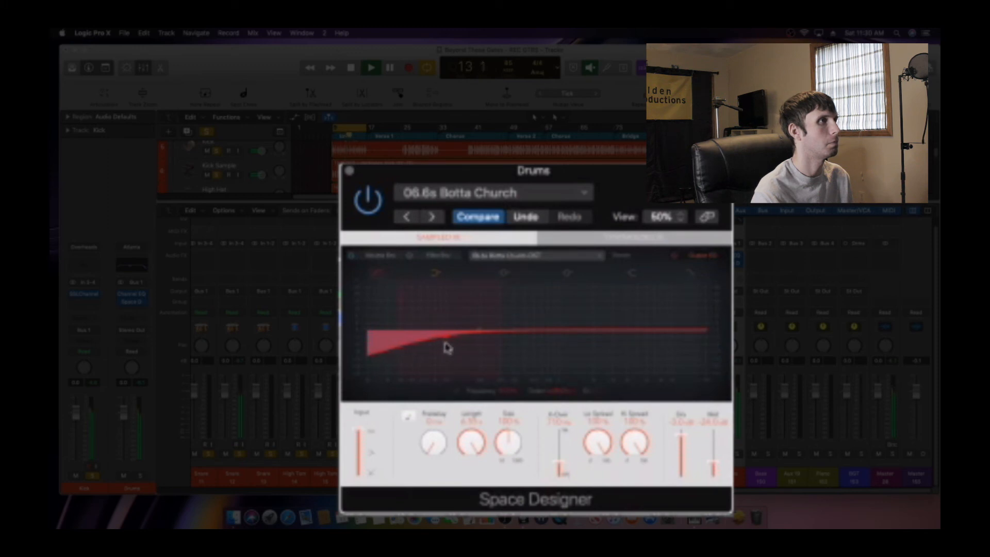
left_click(696, 275)
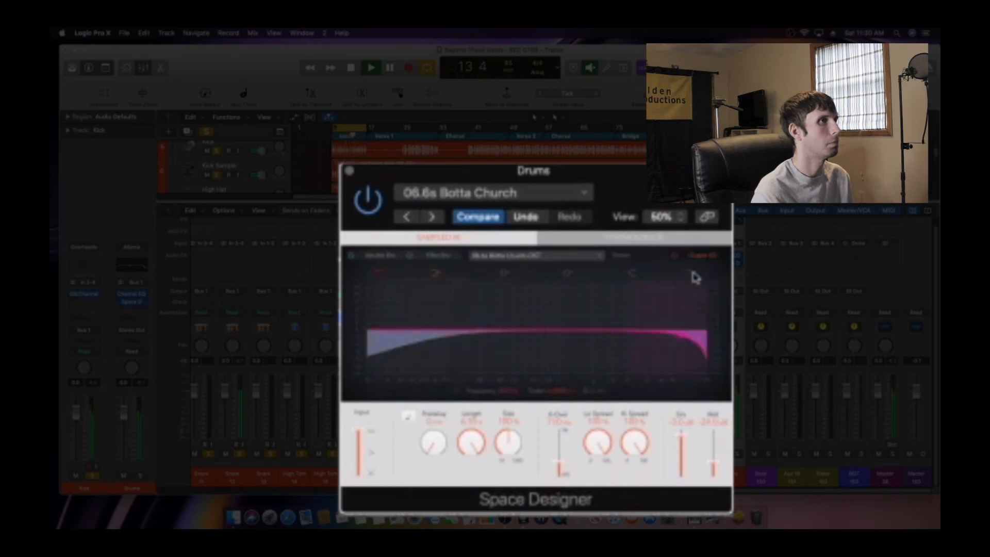
left_click_drag(695, 346, 644, 334)
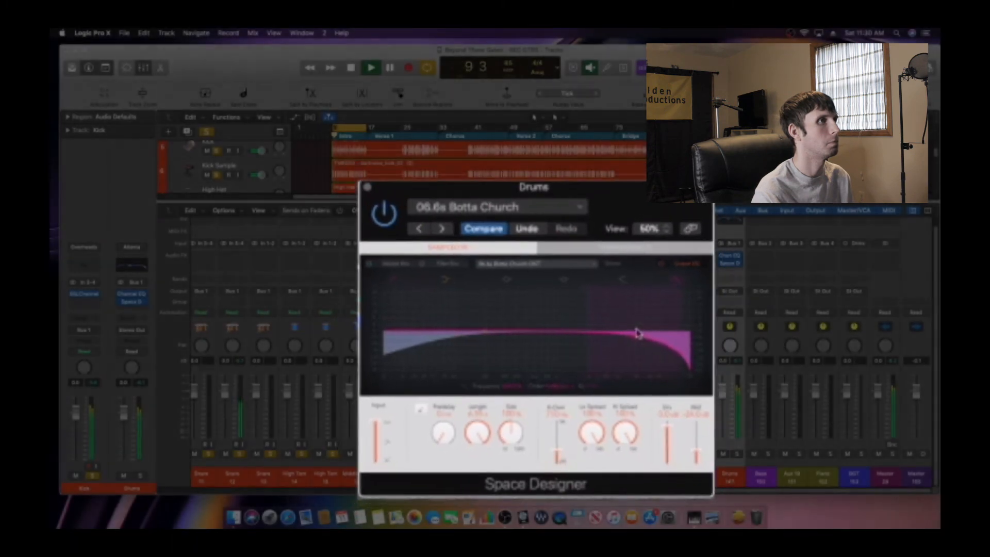